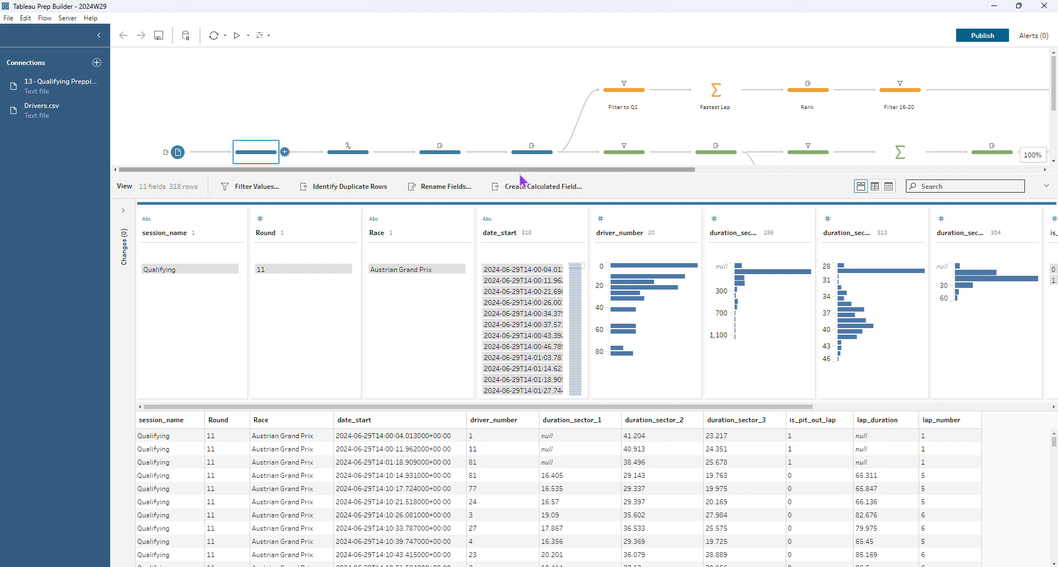
Examine the date_start field's data type options in the View step and its date values in the Date Clean step.
{"action": "left_click", "coordinate": [525, 223]}
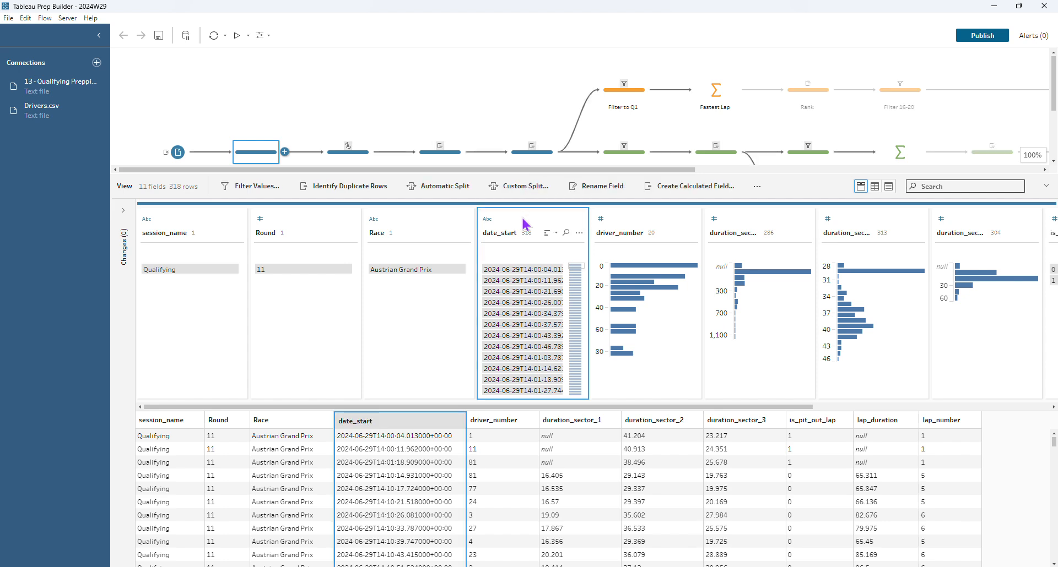
{"action": "left_click", "coordinate": [487, 220]}
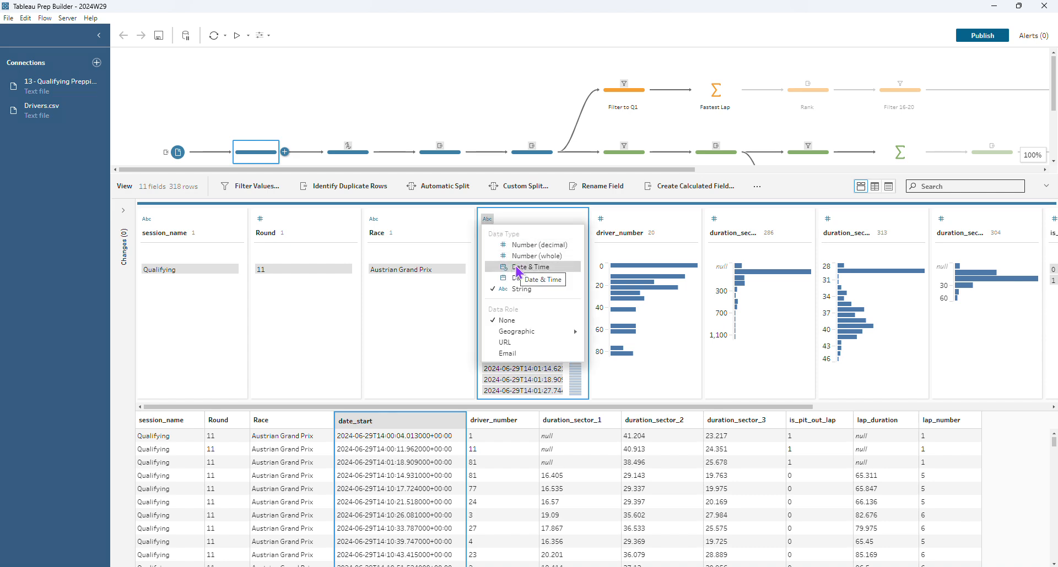
{"action": "left_click", "coordinate": [524, 221]}
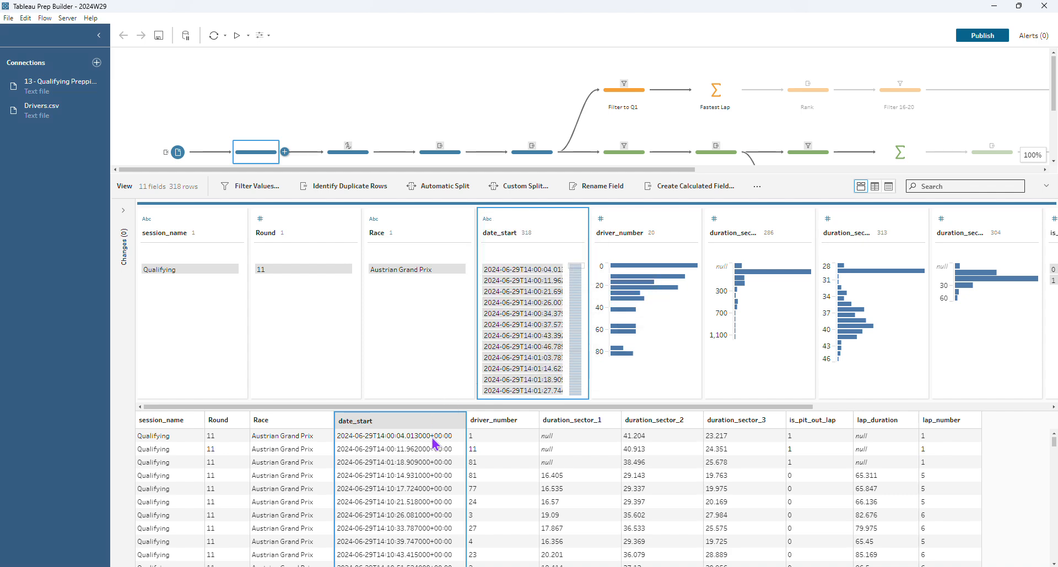
{"action": "left_click", "coordinate": [346, 158]}
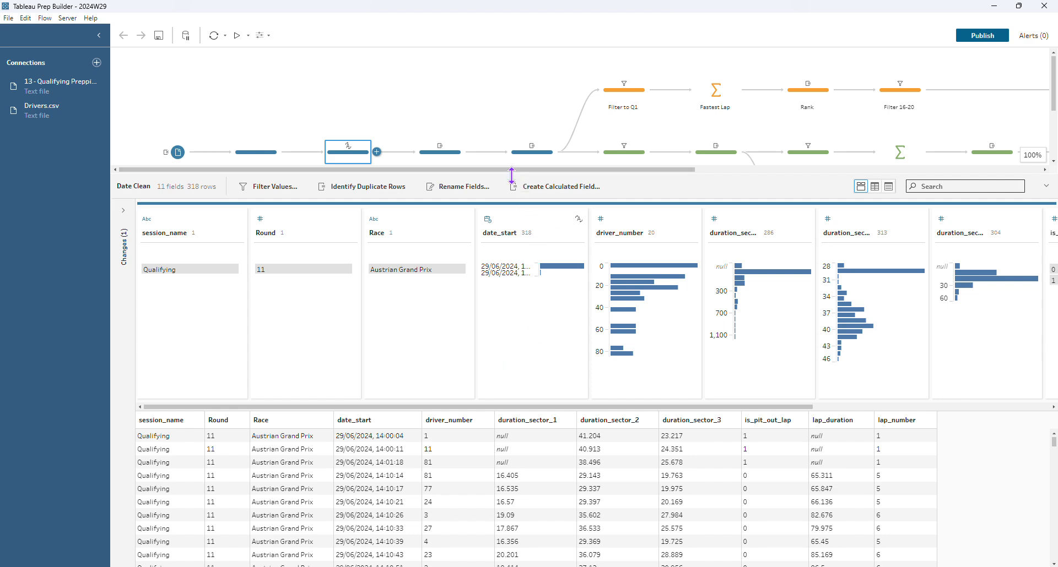
{"action": "left_click_drag", "start_coordinate": [511, 175], "coordinate": [508, 209]}
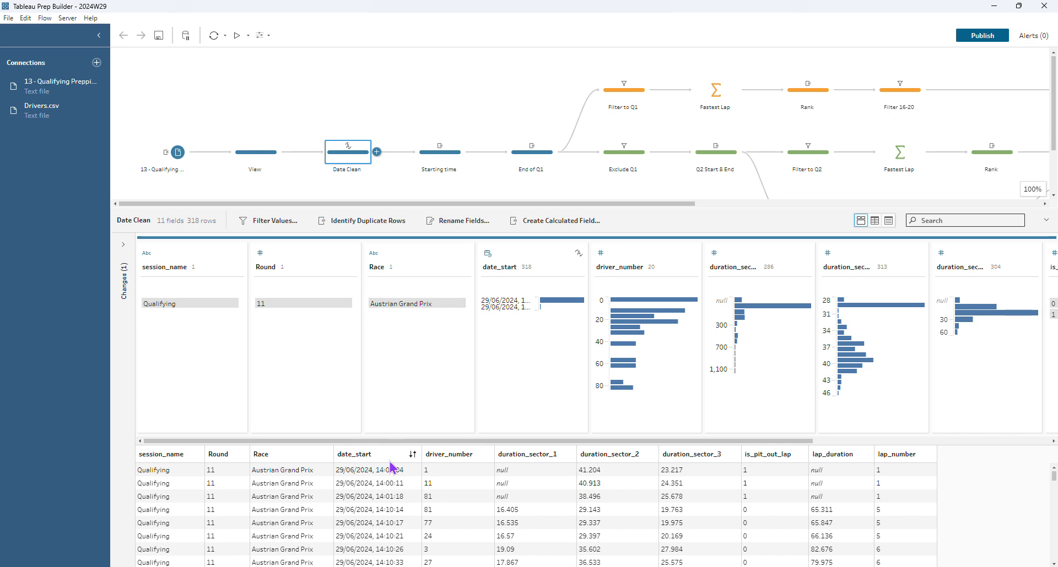
In the Starting time step, try a full-table FIXED LOD calculation with the MIN of date_start, and remove this extra calculation again.
{"action": "left_click", "coordinate": [455, 157]}
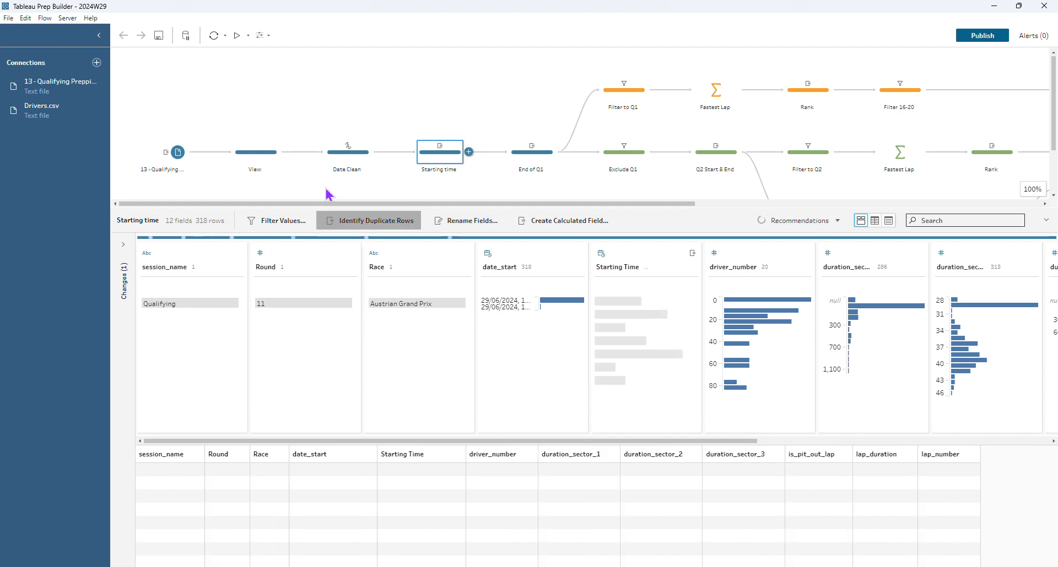
{"action": "left_click", "coordinate": [579, 267]}
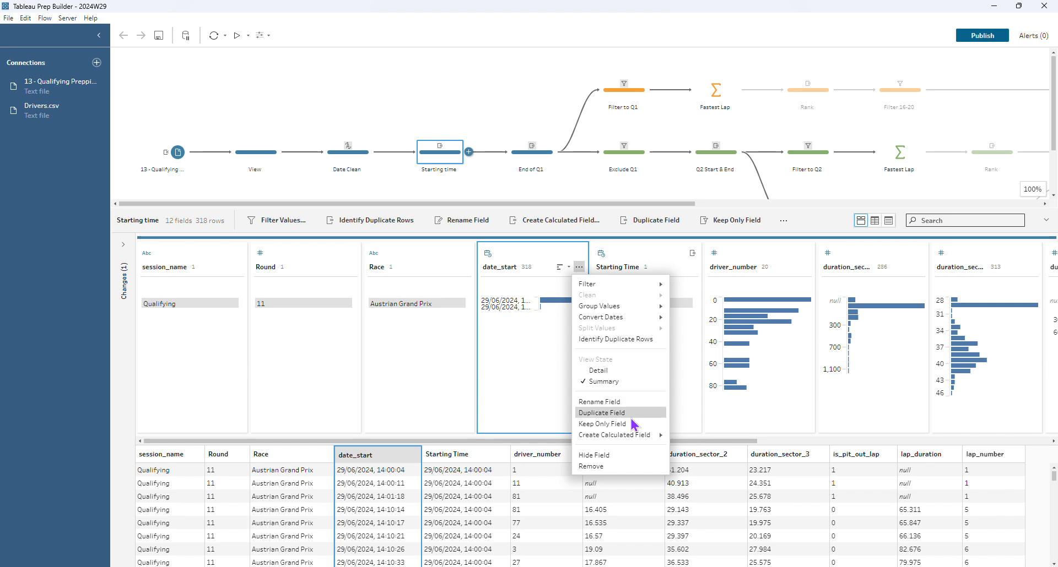
{"action": "mouse_move", "coordinate": [638, 435]}
{"action": "left_click", "coordinate": [684, 437]}
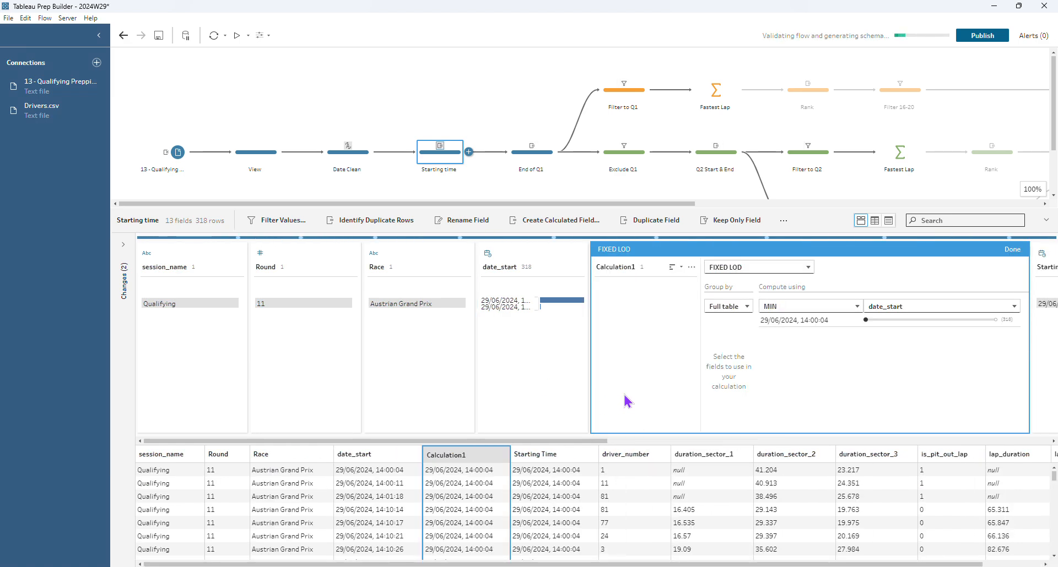
{"action": "left_click", "coordinate": [1018, 251]}
{"action": "left_click", "coordinate": [124, 278]}
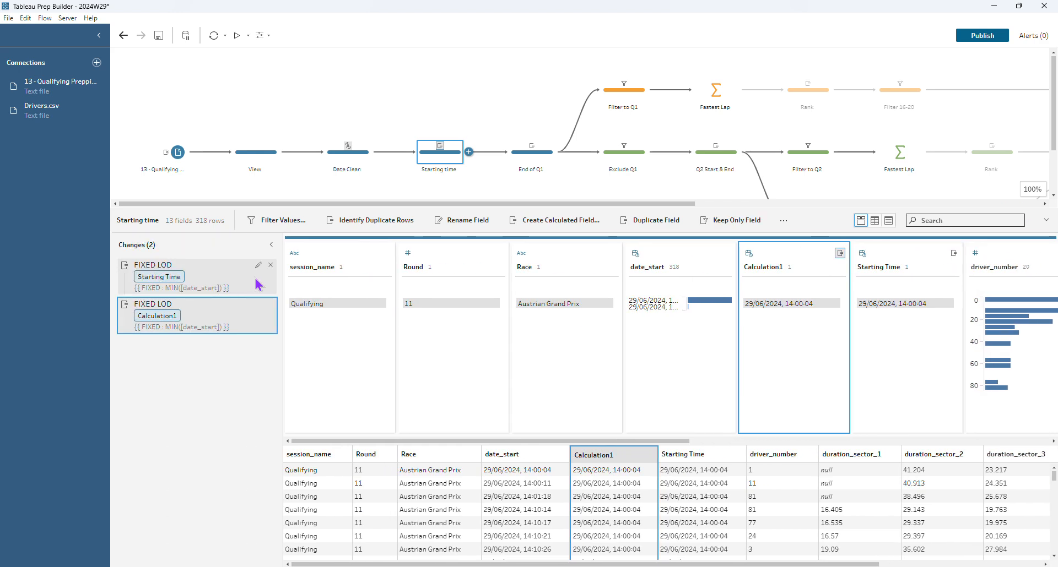
{"action": "left_click", "coordinate": [270, 304]}
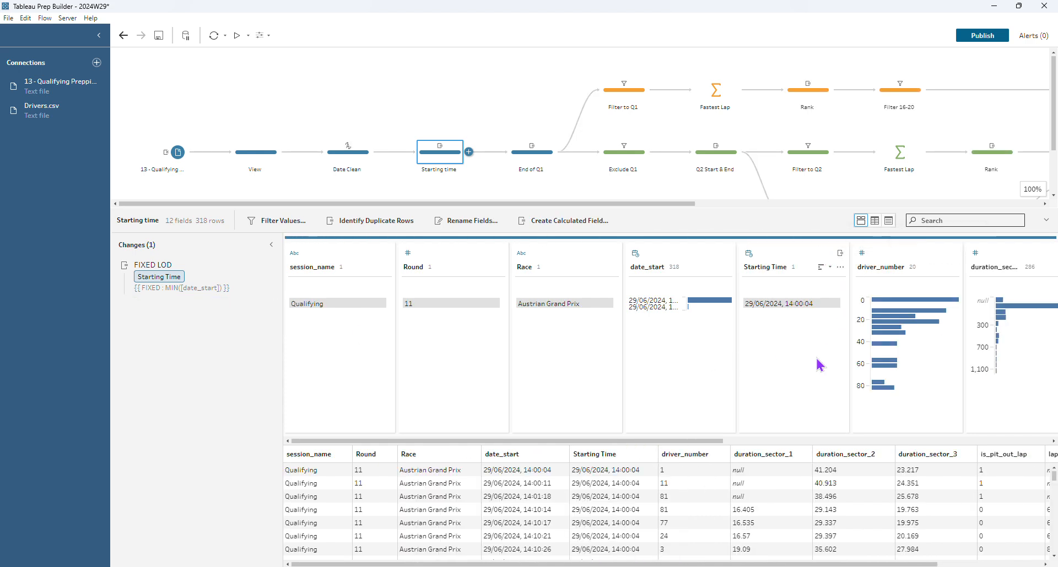
Examine the formula of the End of Q1 calculated field in the End of Q1 step.
{"action": "left_click", "coordinate": [524, 163]}
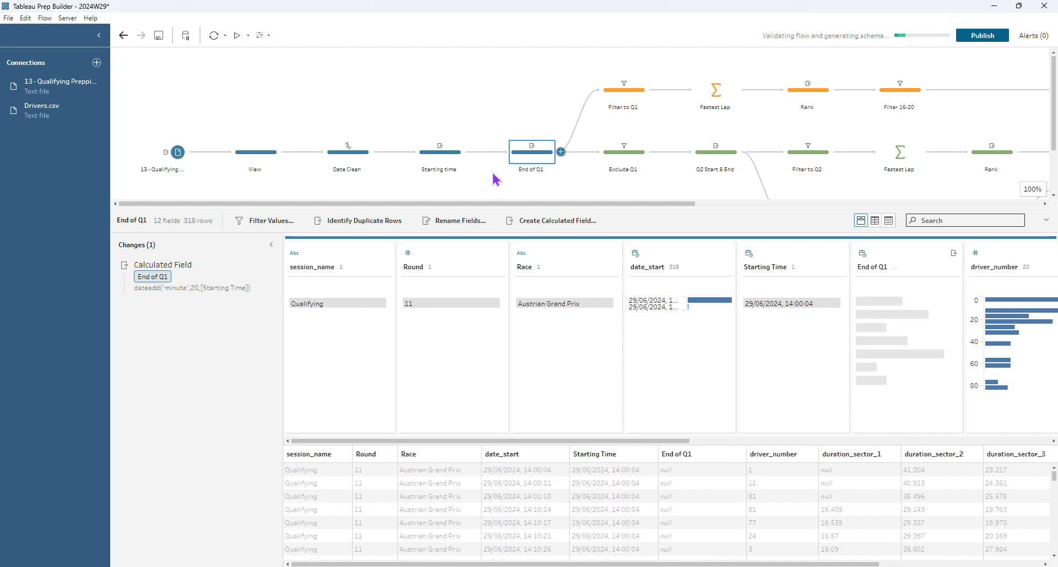
{"action": "double_click", "coordinate": [258, 273]}
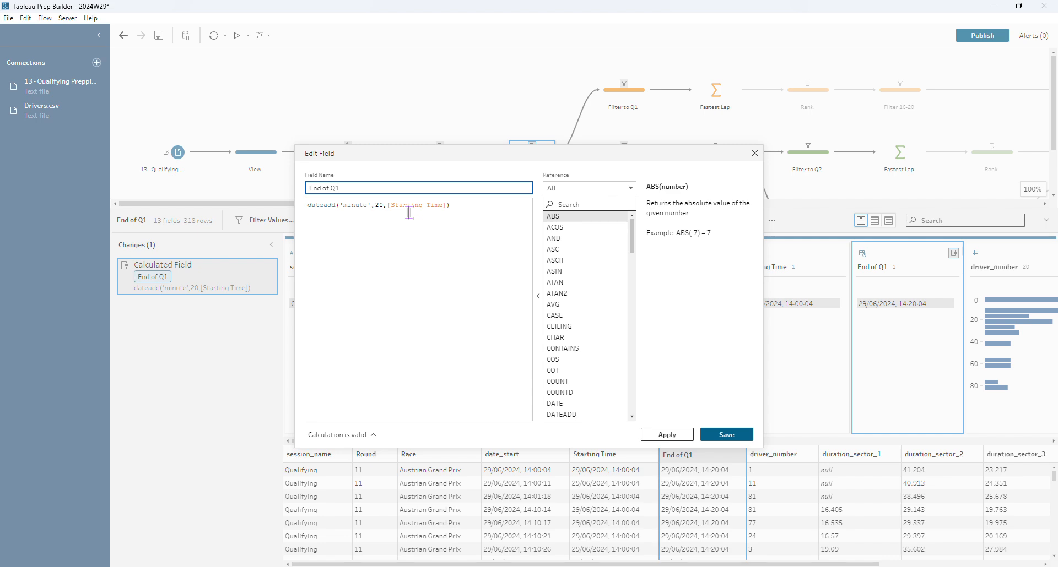
{"action": "left_click", "coordinate": [754, 153]}
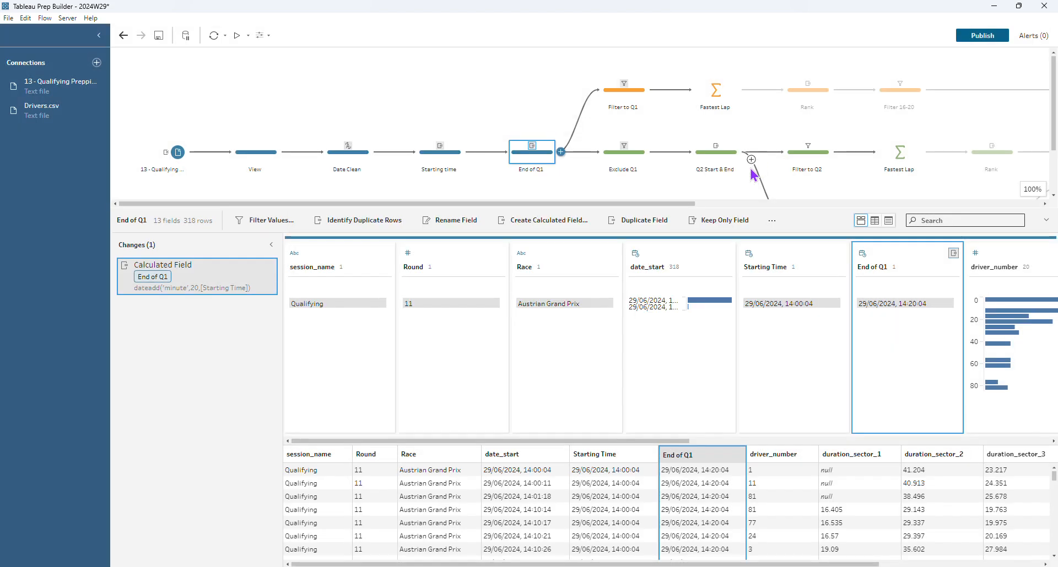
Examine the filter formula of the Filter to Q1 step and the grouping and aggregation in the Q1 branch's Fastest Lap step.
{"action": "left_click", "coordinate": [618, 105]}
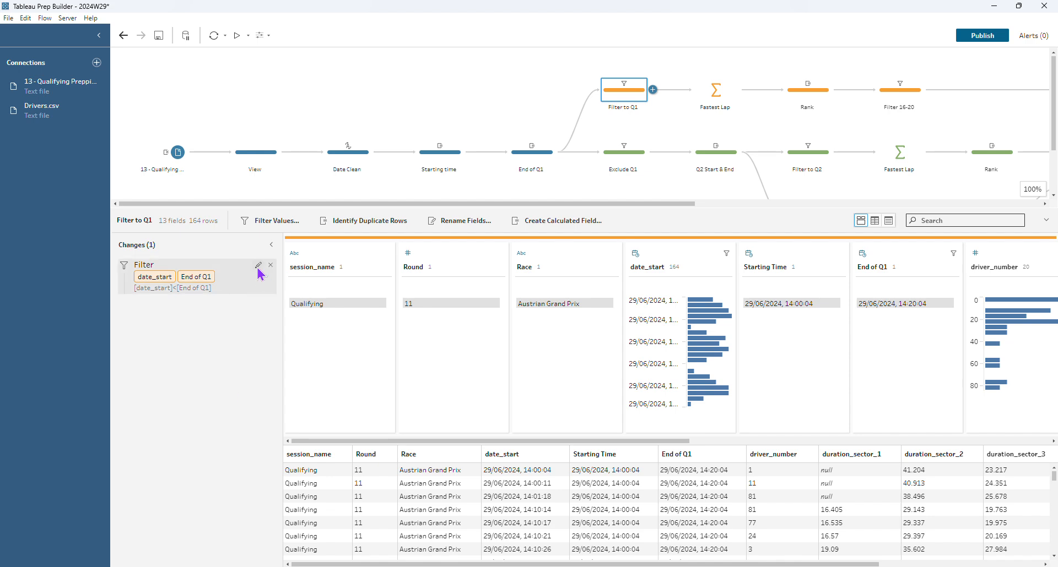
{"action": "left_click", "coordinate": [260, 270]}
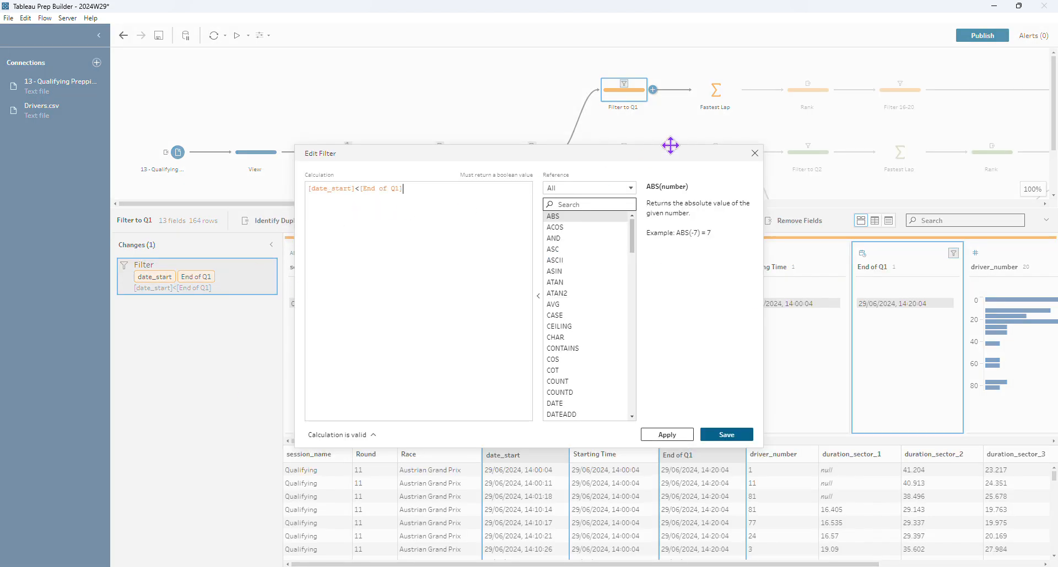
{"action": "left_click", "coordinate": [754, 153]}
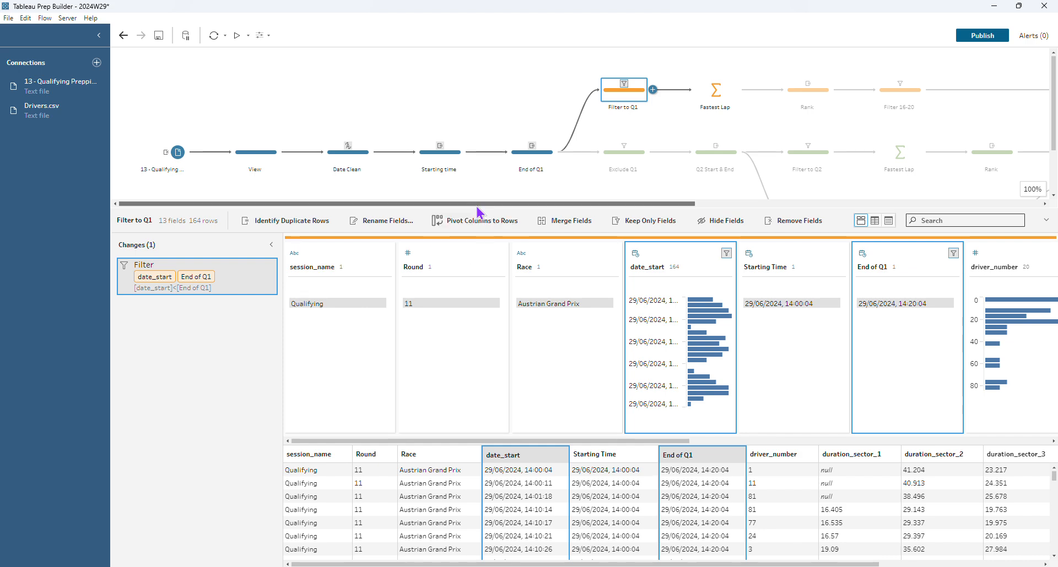
{"action": "left_click_drag", "start_coordinate": [475, 204], "coordinate": [638, 205]}
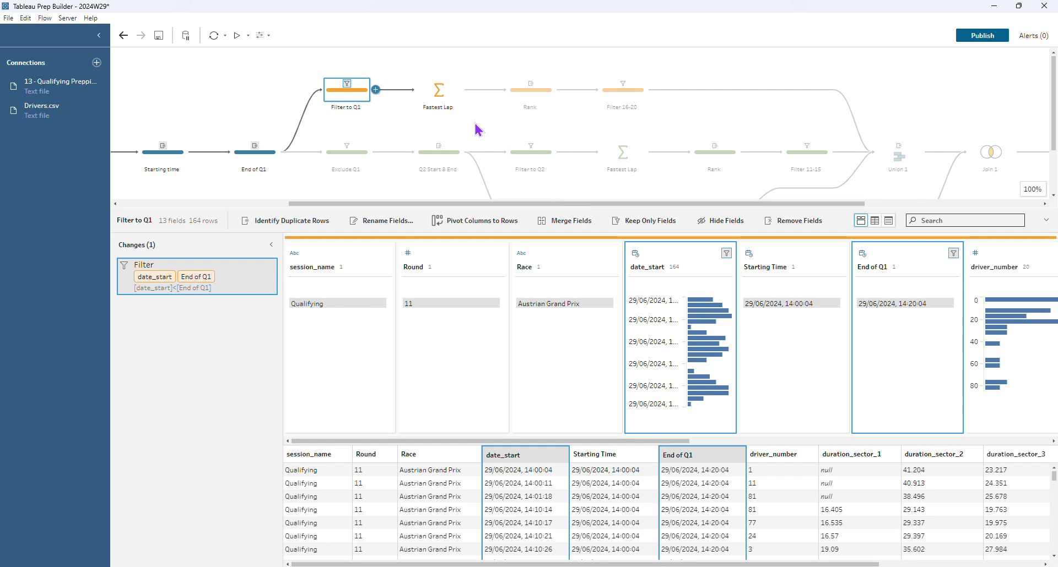
{"action": "left_click", "coordinate": [438, 95]}
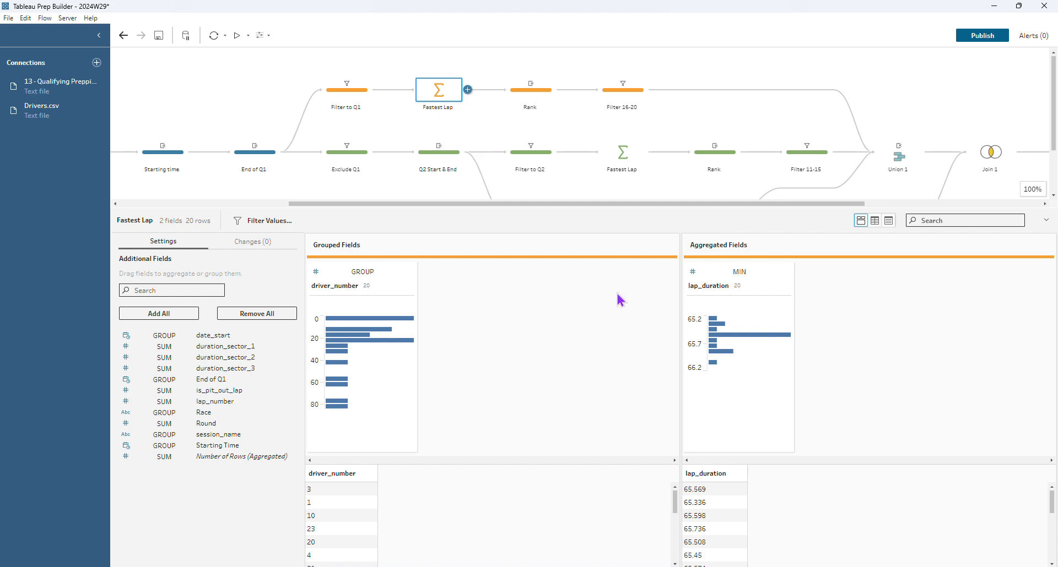
In the Q1 branch's Rank step, try a full-table ascending Rank calculation on lap_duration, and remove this extra calculation again.
{"action": "left_click", "coordinate": [514, 85]}
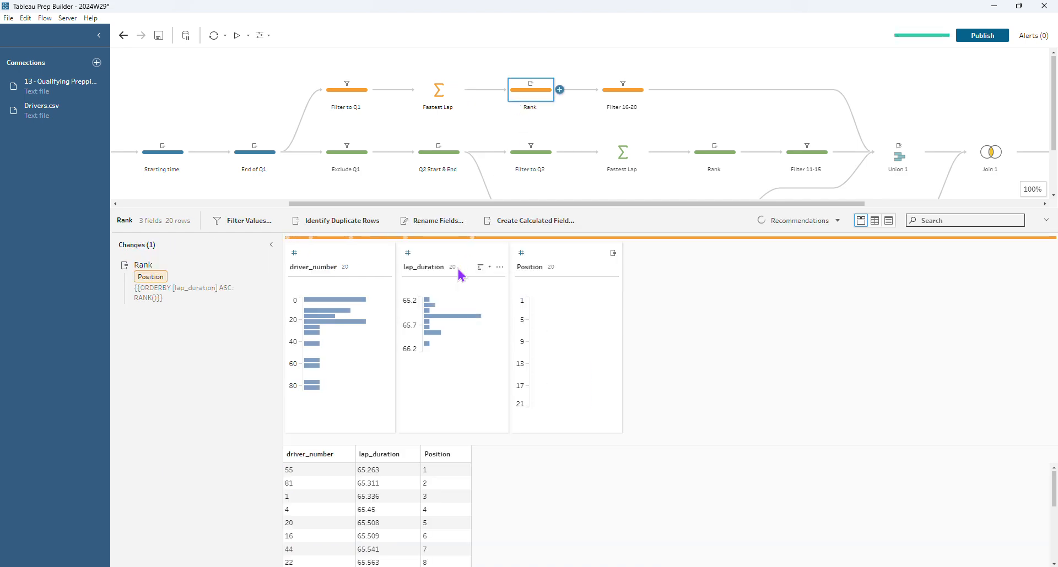
{"action": "left_click", "coordinate": [500, 268]}
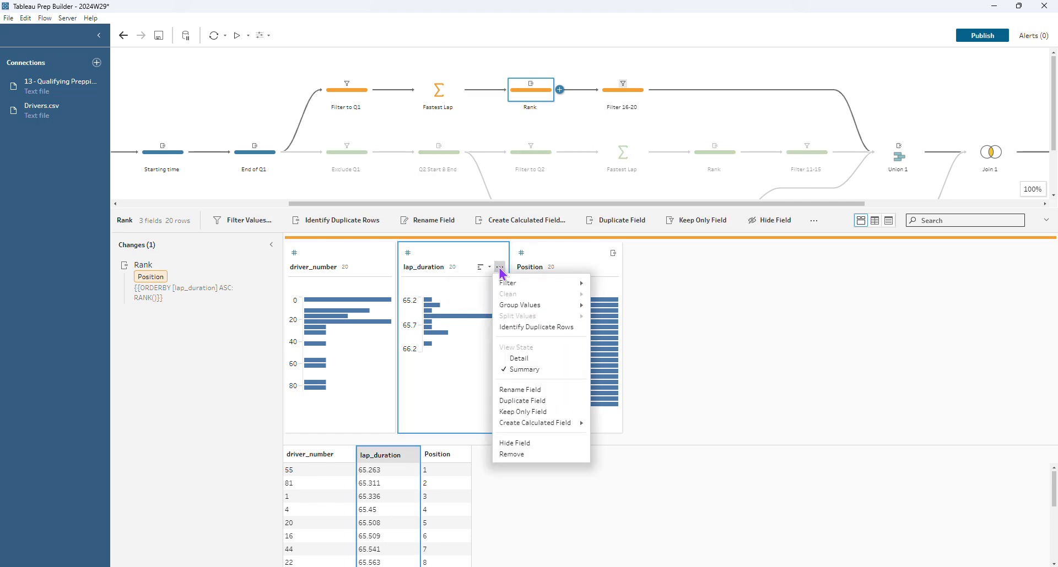
{"action": "mouse_move", "coordinate": [543, 425]}
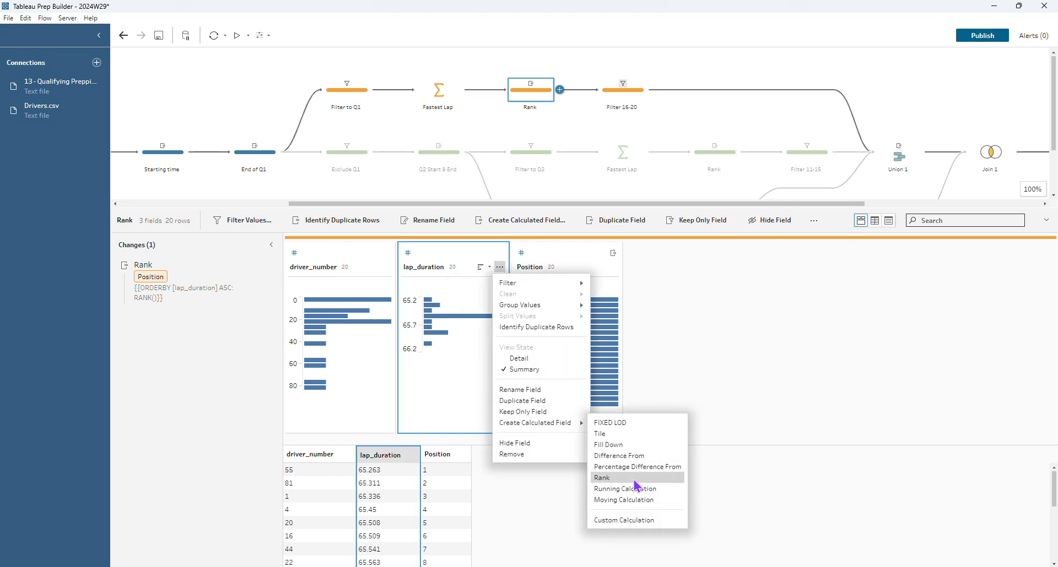
{"action": "left_click", "coordinate": [602, 477]}
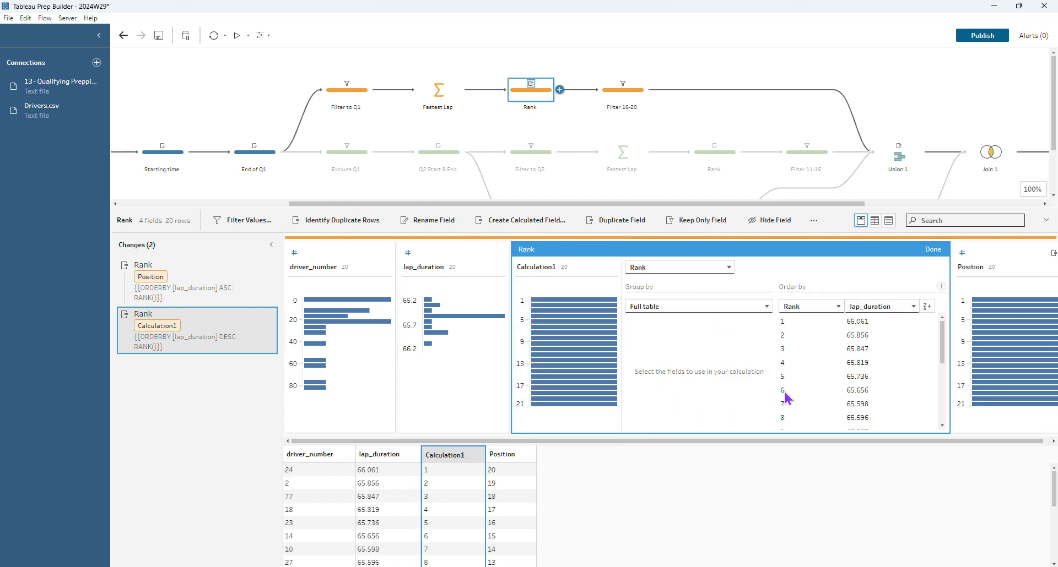
{"action": "left_click", "coordinate": [926, 309]}
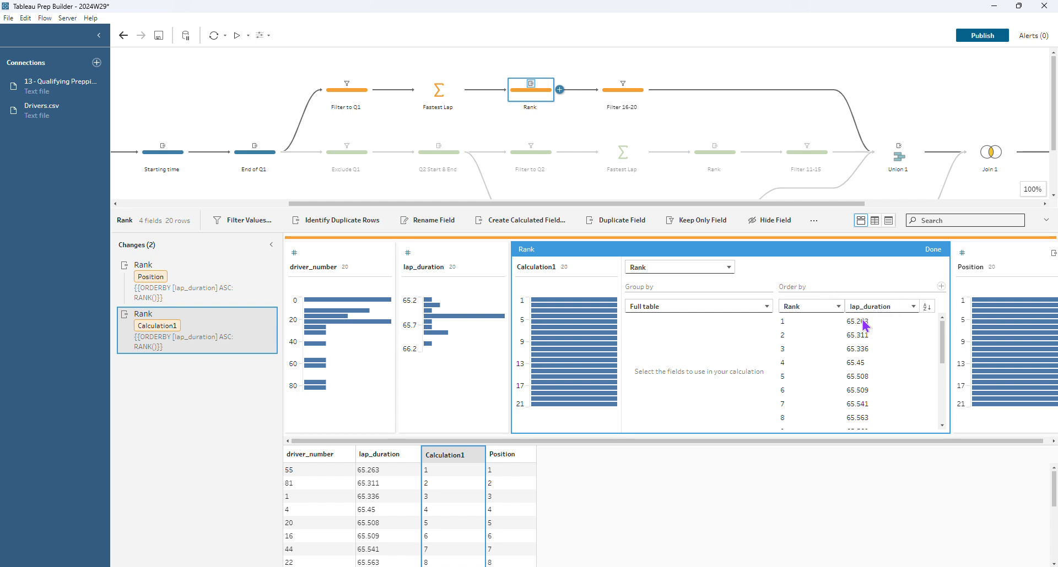
{"action": "left_click_drag", "start_coordinate": [943, 342], "coordinate": [945, 439]}
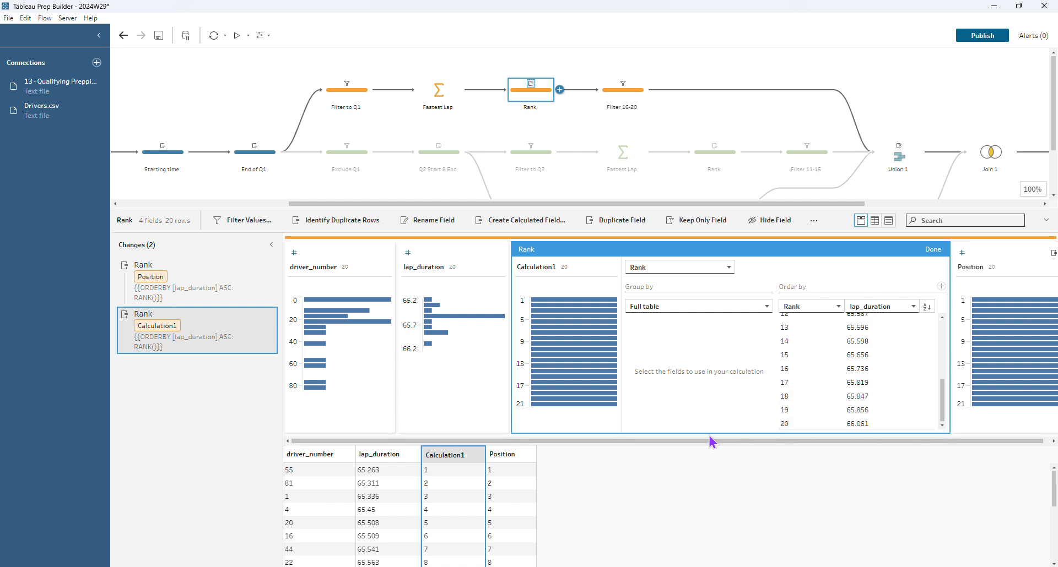
{"action": "left_click", "coordinate": [932, 250]}
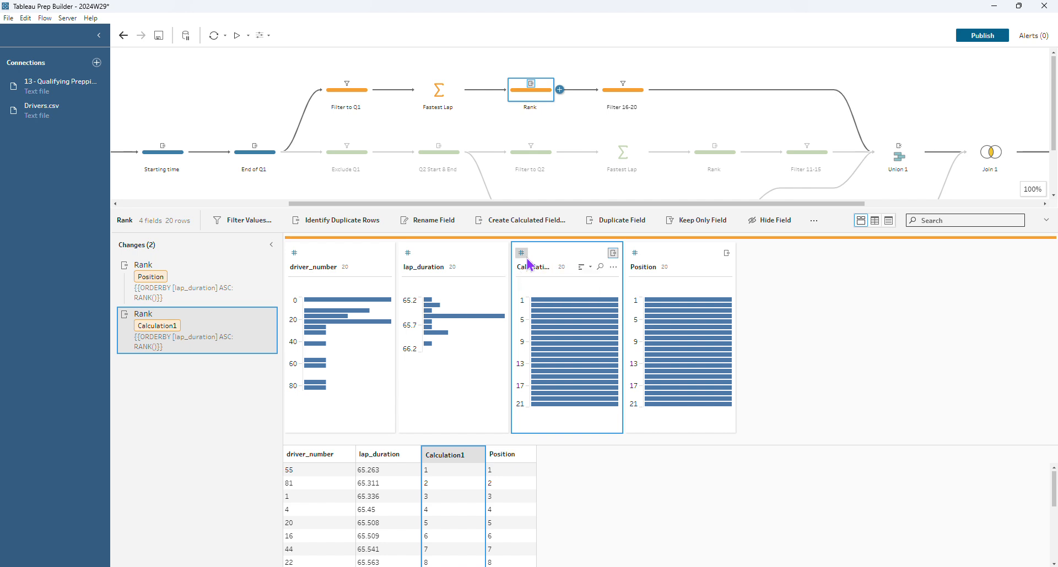
{"action": "left_click", "coordinate": [260, 342]}
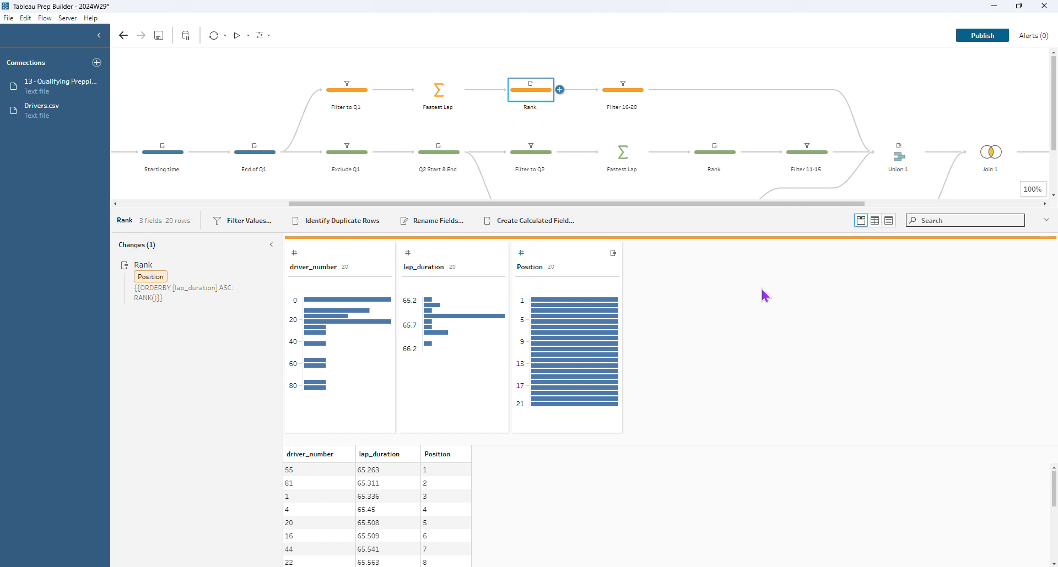
Examine the Position filter's formula in the Filter 16-20 step.
{"action": "left_click", "coordinate": [610, 103]}
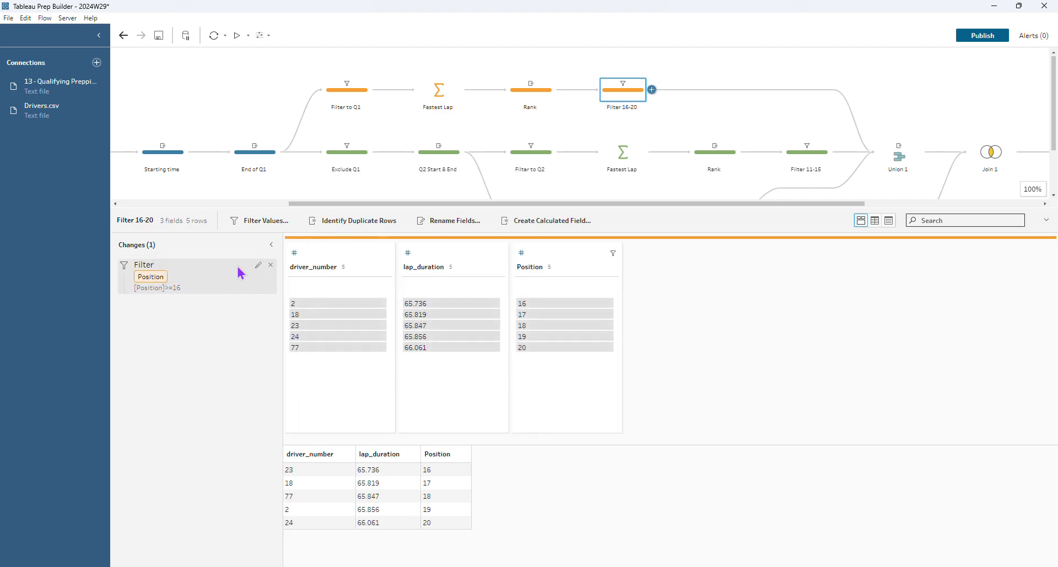
{"action": "left_click", "coordinate": [260, 274]}
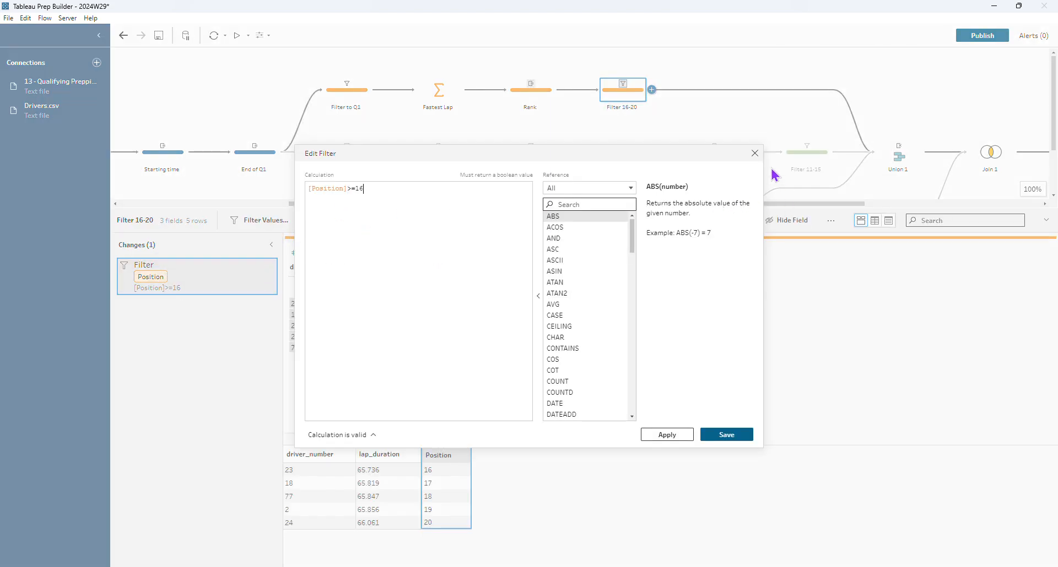
{"action": "left_click", "coordinate": [754, 153]}
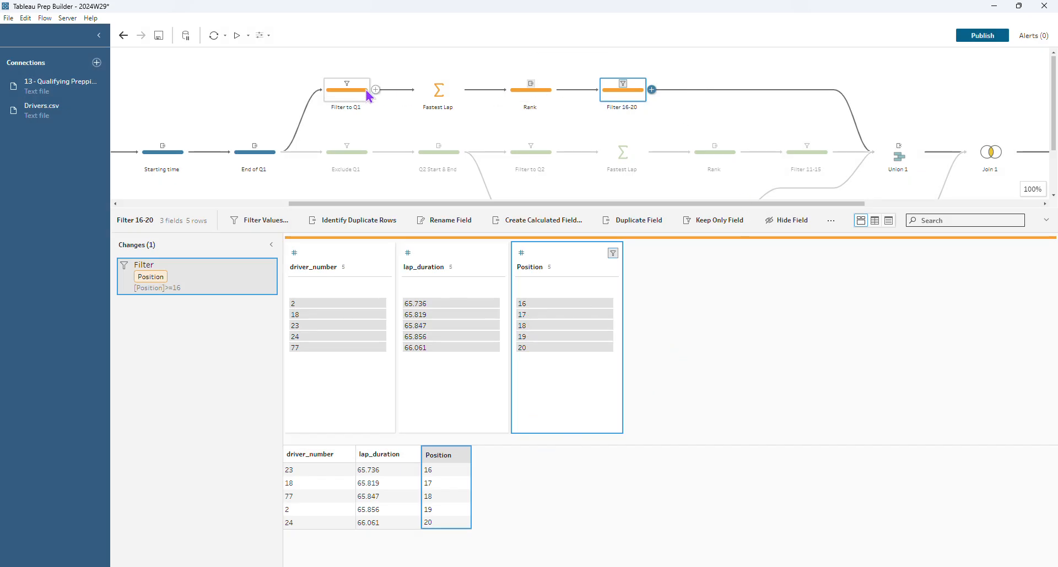
Examine the filter formula comparing End of Q1 with date_start in the Exclude Q1 step.
{"action": "left_click", "coordinate": [327, 156]}
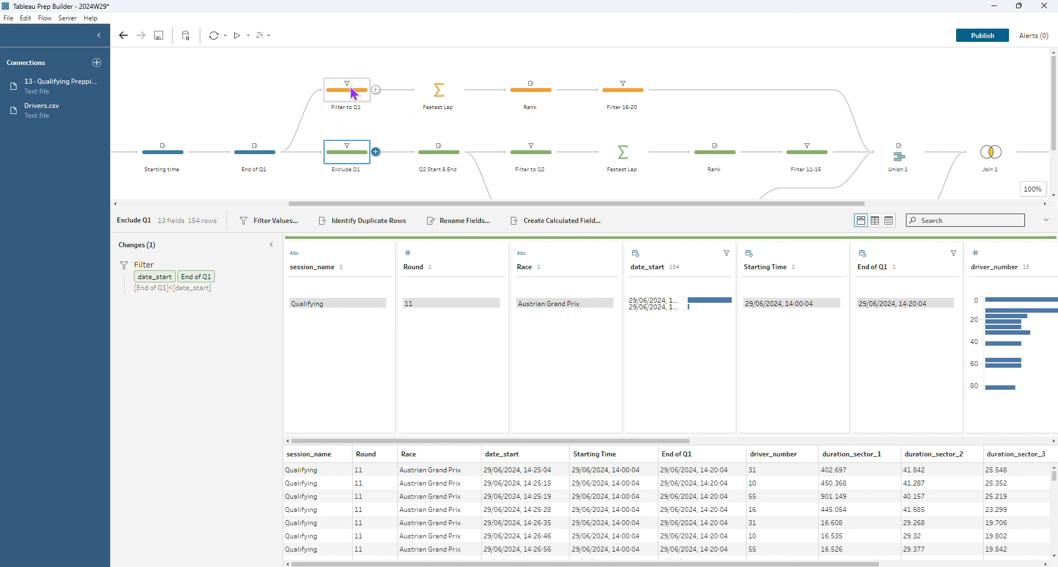
{"action": "left_click", "coordinate": [257, 266]}
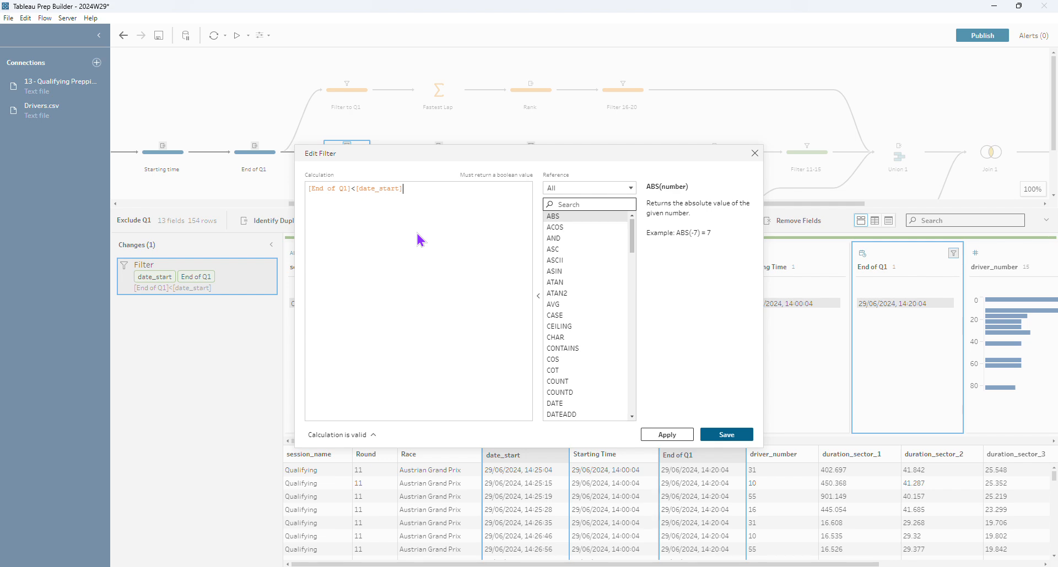
{"action": "left_click", "coordinate": [754, 154]}
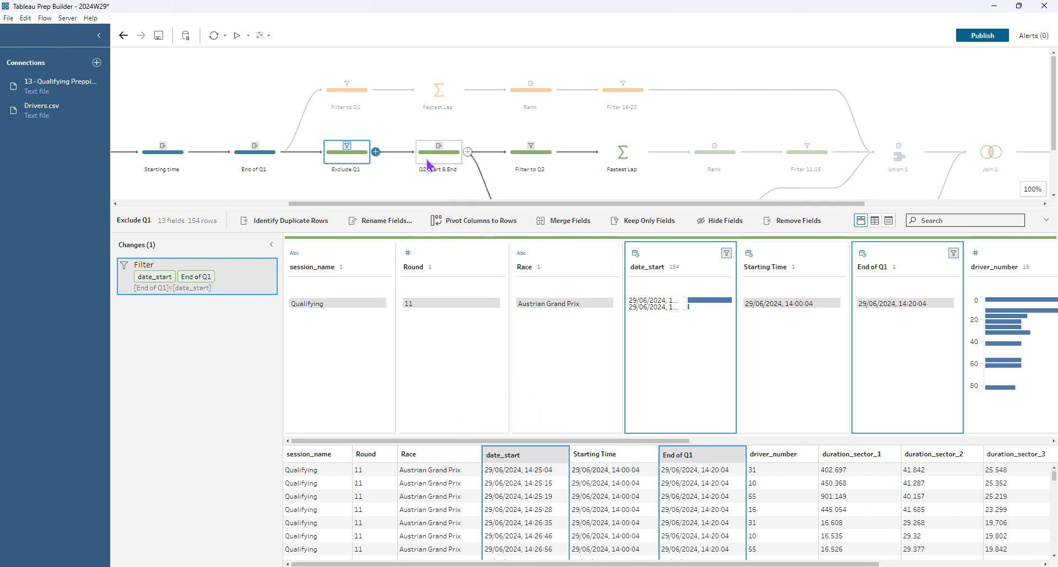
Revisit the Starting time step, and examine the Q2 Start and End of Q2 calculations in the Q2 Start & End step.
{"action": "left_click", "coordinate": [153, 165]}
{"action": "left_click", "coordinate": [249, 154]}
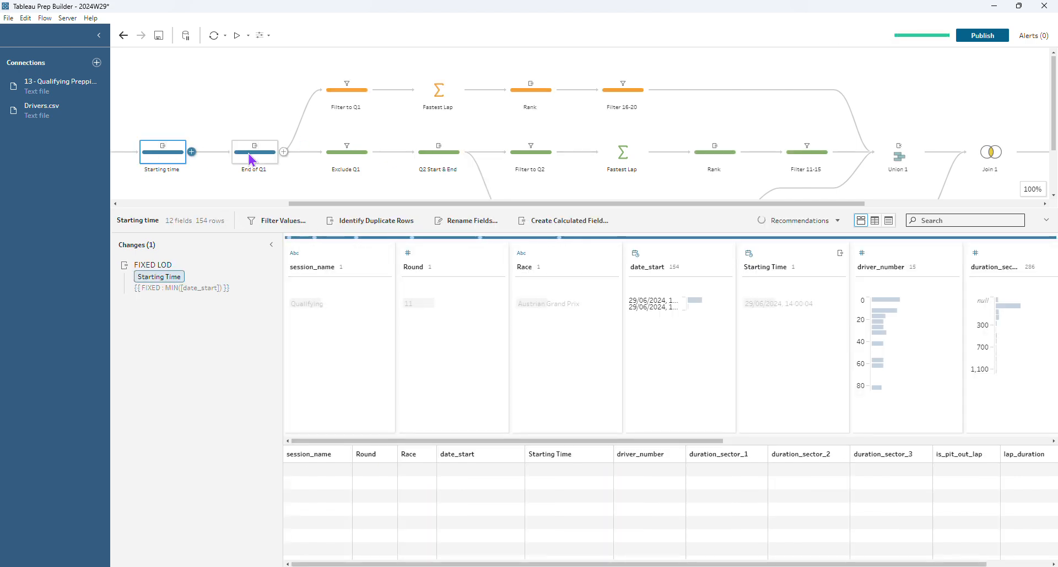
{"action": "left_click", "coordinate": [458, 160]}
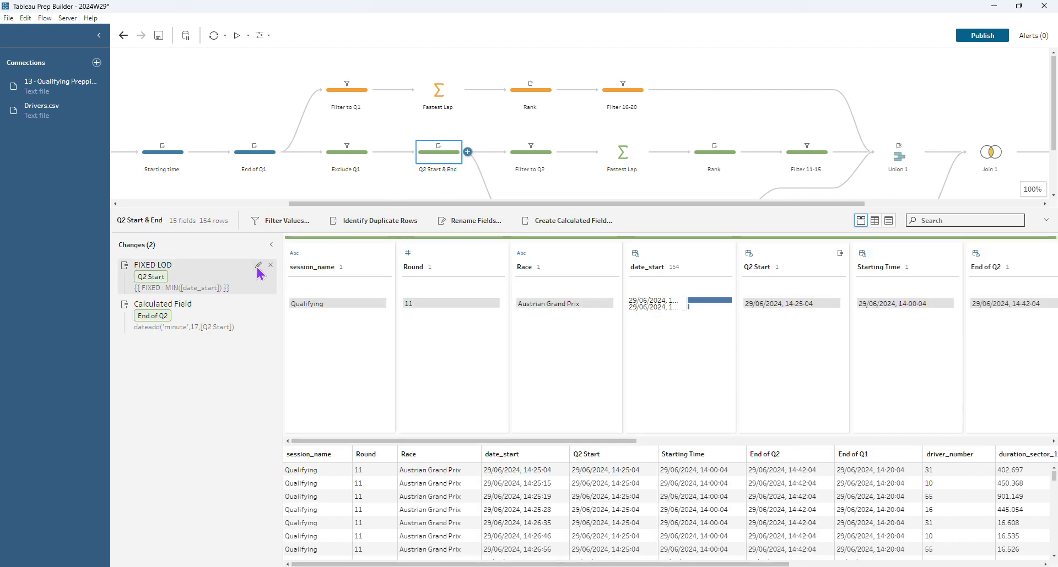
{"action": "left_click", "coordinate": [258, 266]}
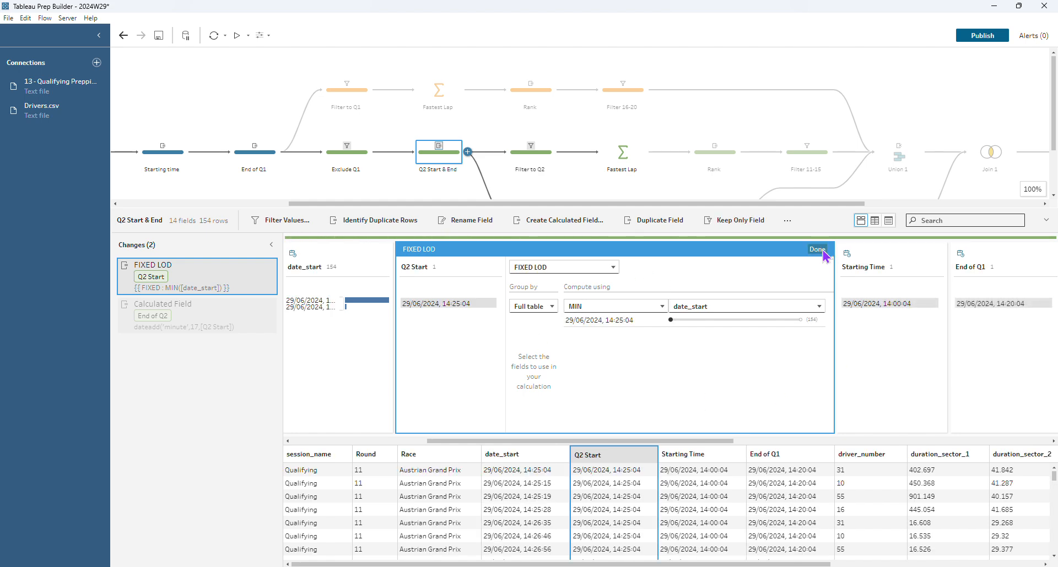
{"action": "left_click", "coordinate": [817, 251]}
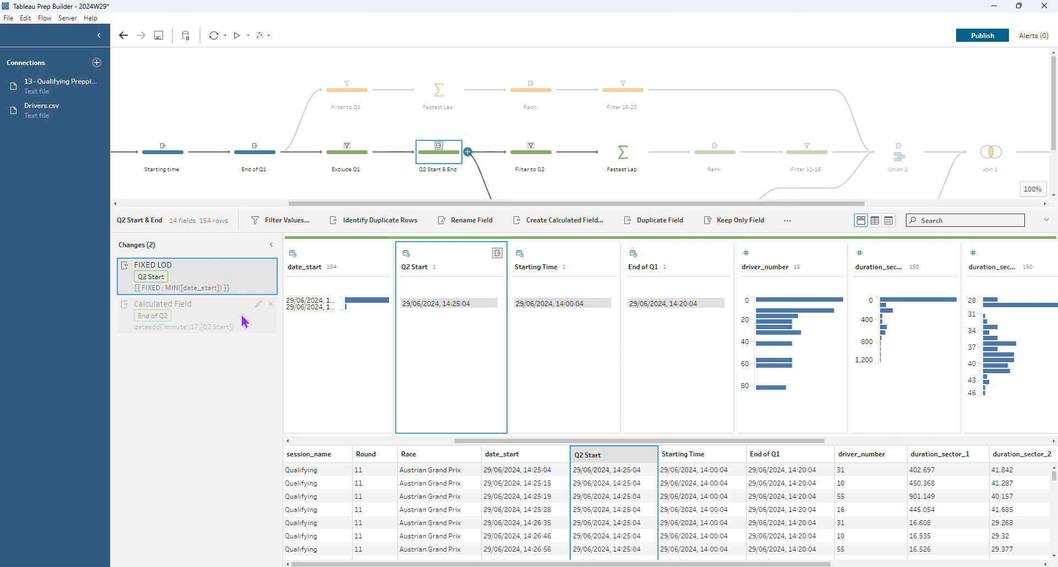
{"action": "left_click", "coordinate": [258, 304]}
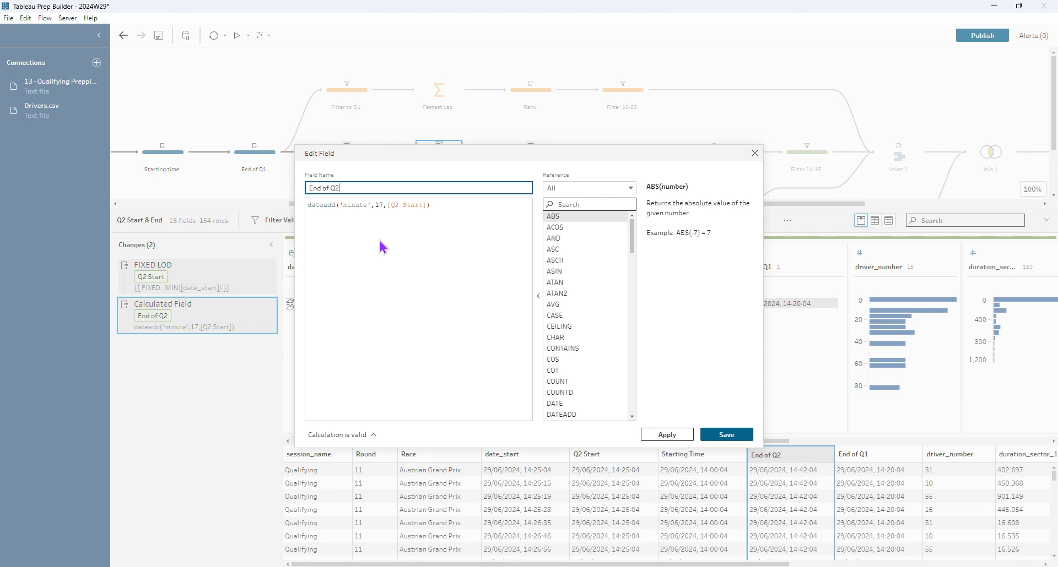
{"action": "left_click", "coordinate": [755, 153]}
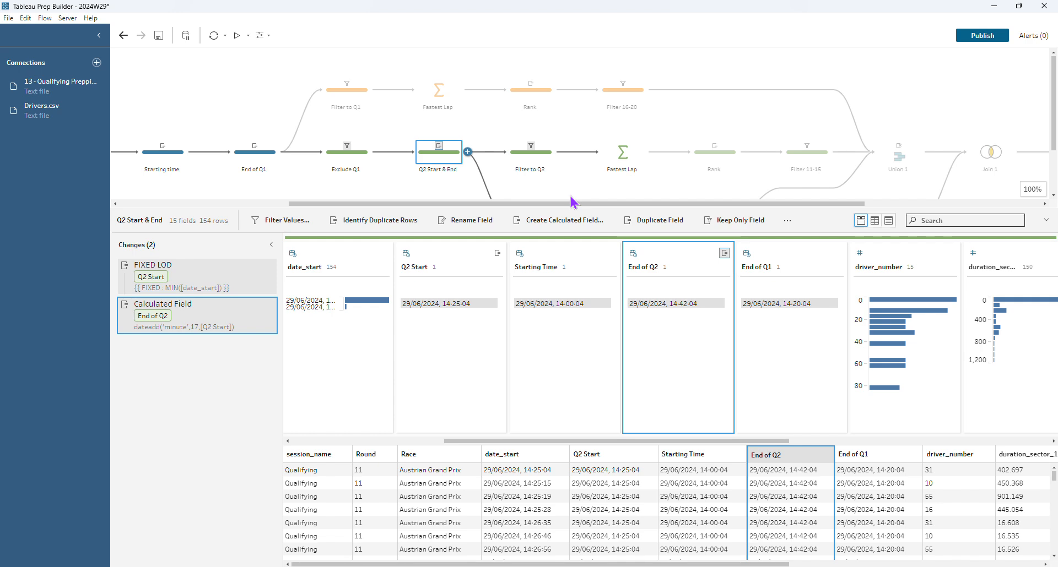
Examine the date filter in the Filter to Q2 step and the Position filter in the Filter 11-15 step.
{"action": "left_click", "coordinate": [532, 159]}
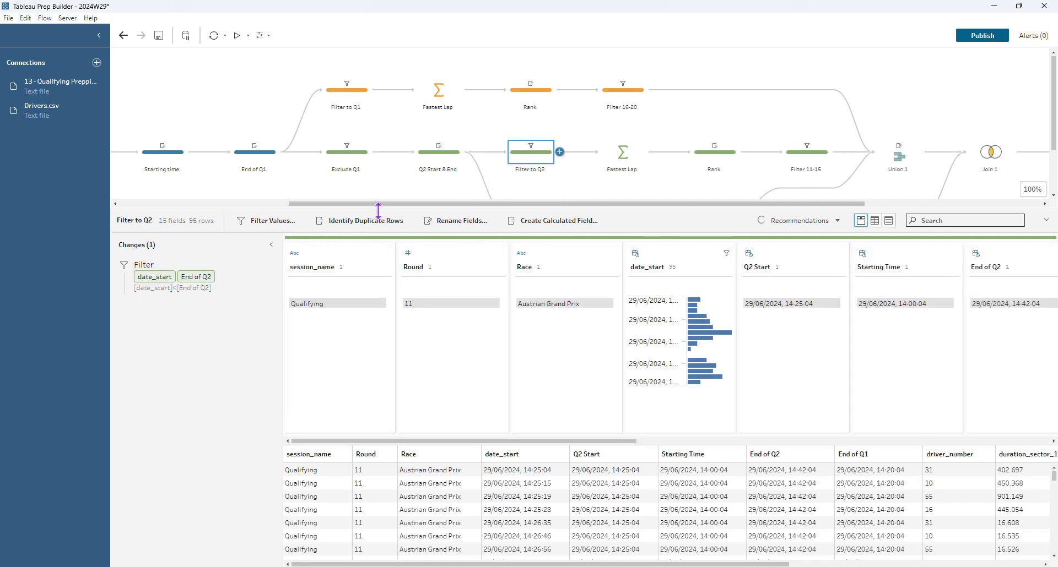
{"action": "left_click_drag", "start_coordinate": [647, 213], "coordinate": [643, 242]}
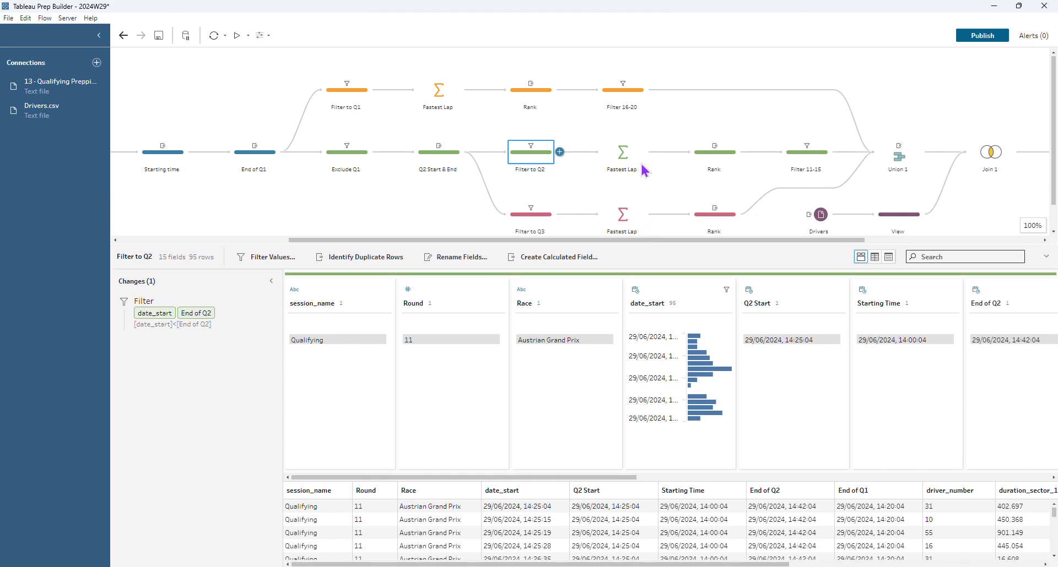
{"action": "left_click", "coordinate": [807, 161]}
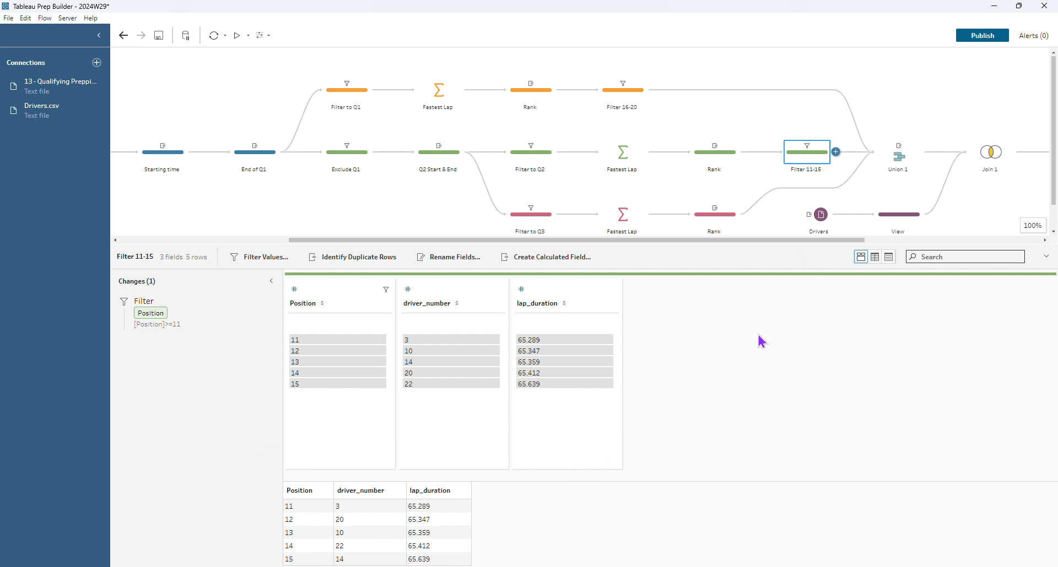
Examine the Q3 branch's date filter and remaining driver numbers, its Fastest Lap aggregation, and its Rank step.
{"action": "left_click_drag", "start_coordinate": [717, 245], "coordinate": [781, 267]}
{"action": "left_click", "coordinate": [394, 223]}
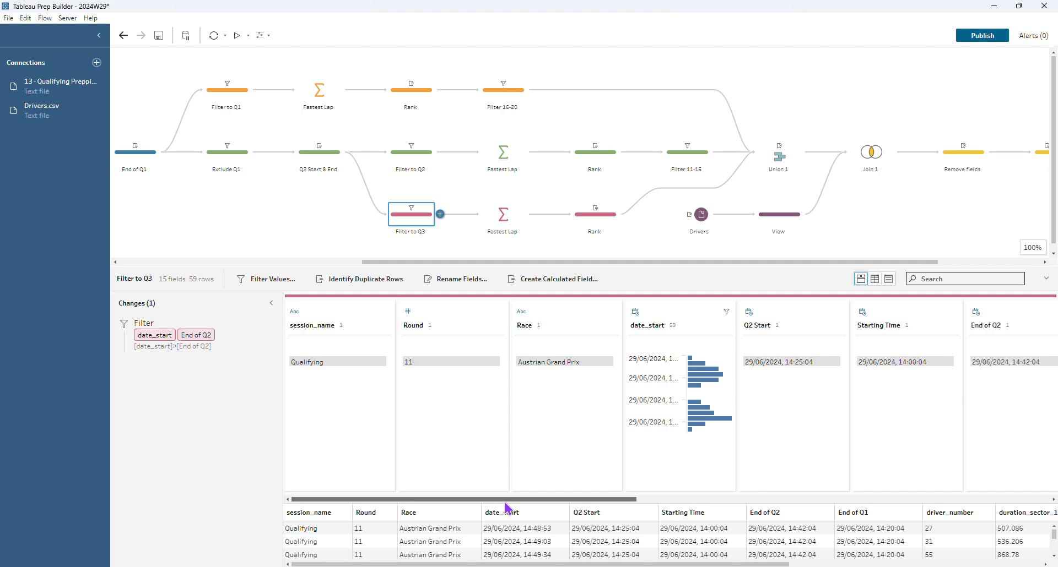
{"action": "left_click_drag", "start_coordinate": [505, 500], "coordinate": [737, 514]}
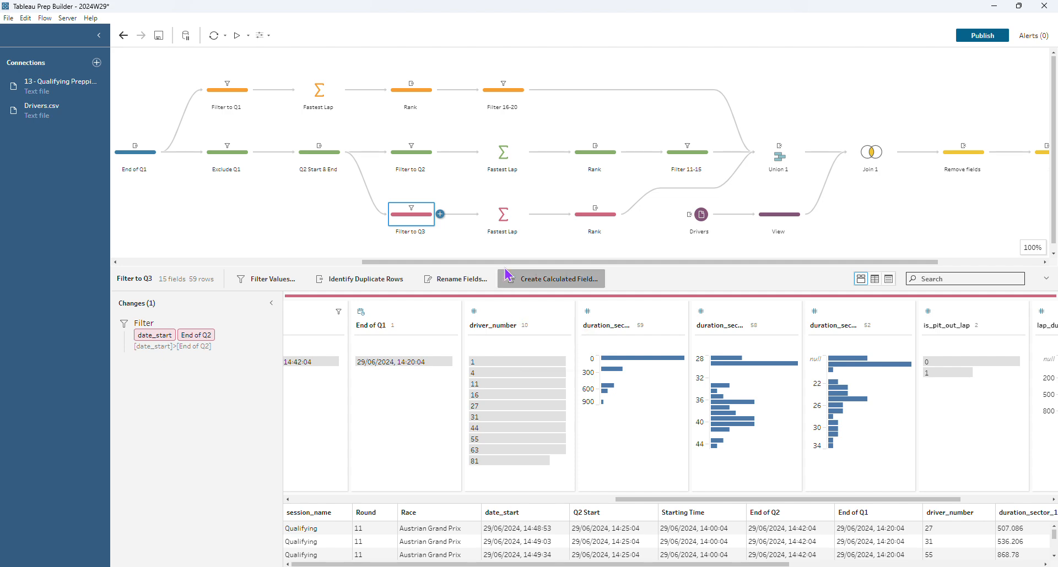
{"action": "left_click", "coordinate": [499, 230]}
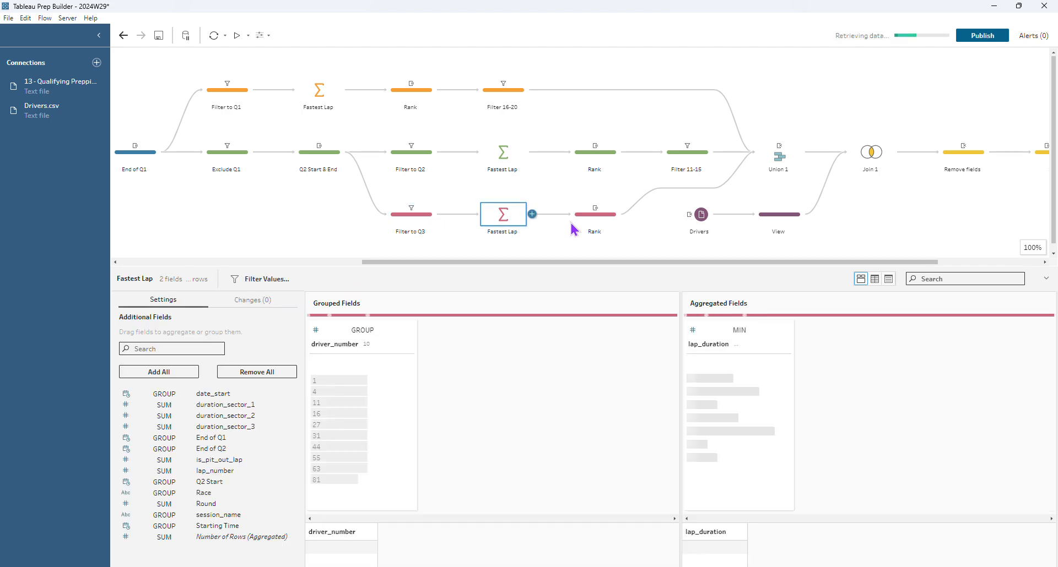
{"action": "left_click", "coordinate": [599, 229]}
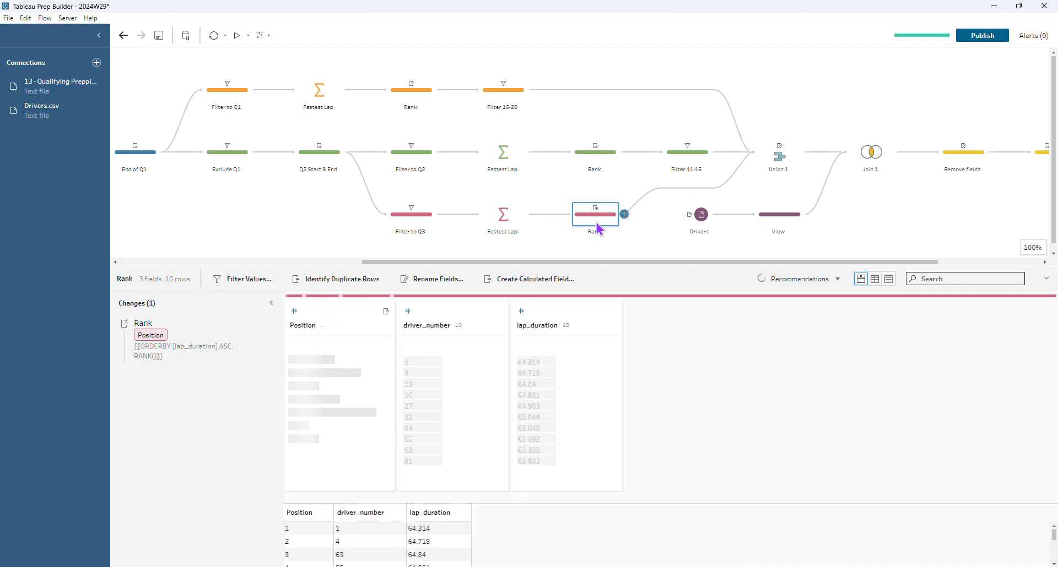
Review the final steps of the three qualifying branches and the combined results in Union 1.
{"action": "left_click_drag", "start_coordinate": [533, 265], "coordinate": [686, 263]}
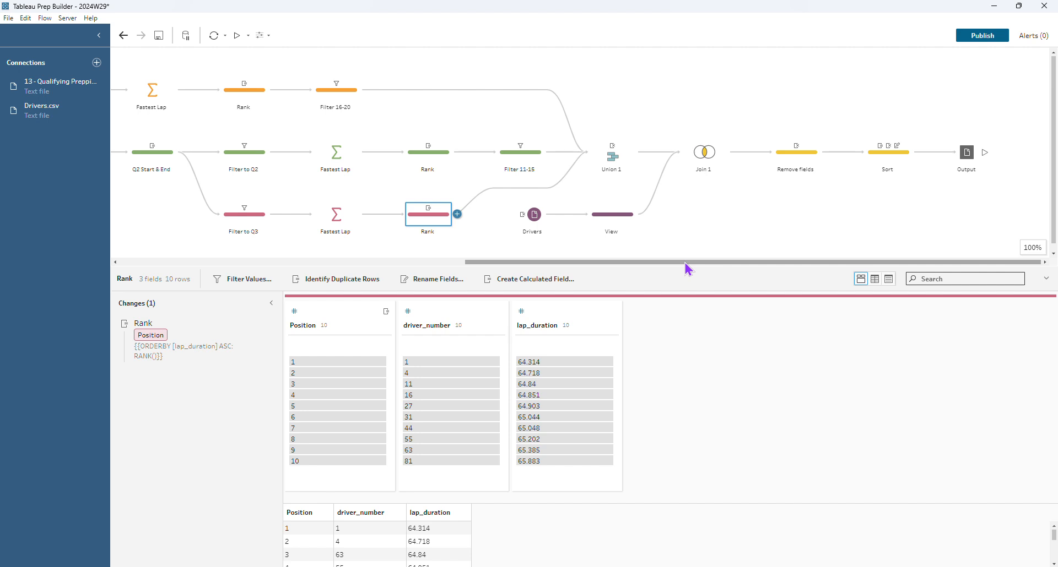
{"action": "left_click", "coordinate": [352, 87]}
{"action": "left_click", "coordinate": [520, 158]}
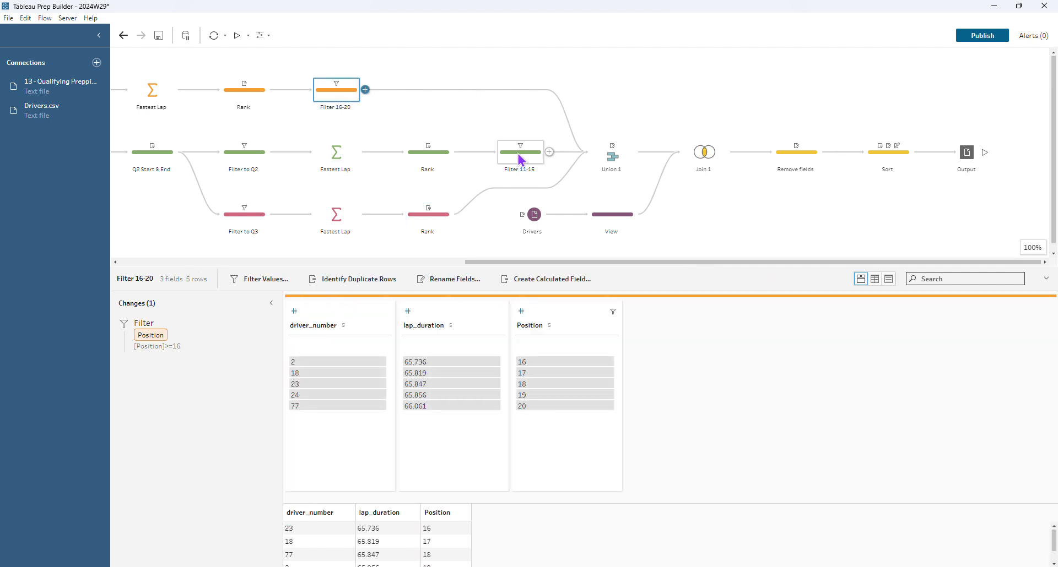
{"action": "left_click", "coordinate": [444, 219]}
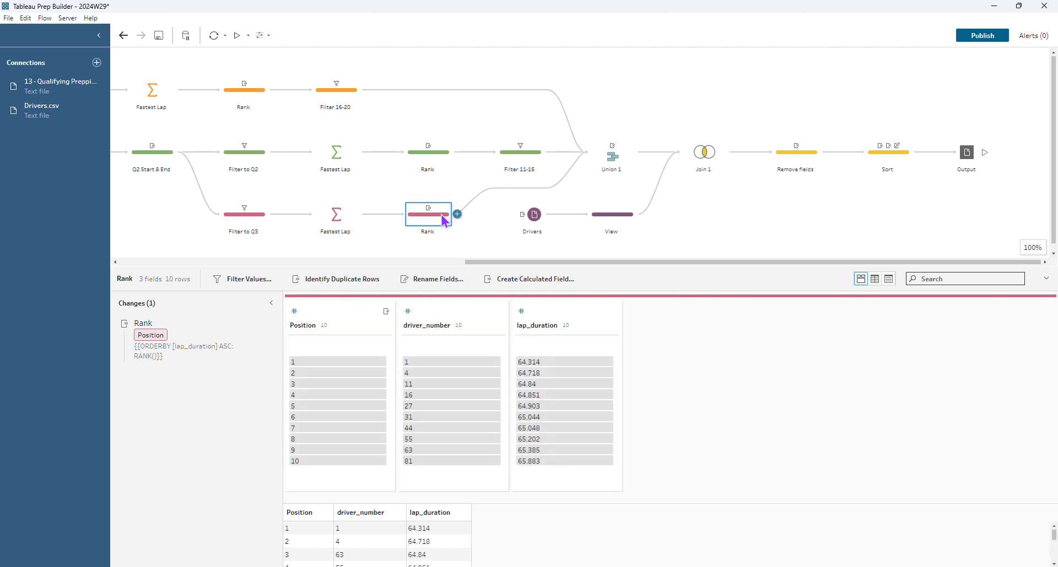
{"action": "left_click", "coordinate": [617, 156]}
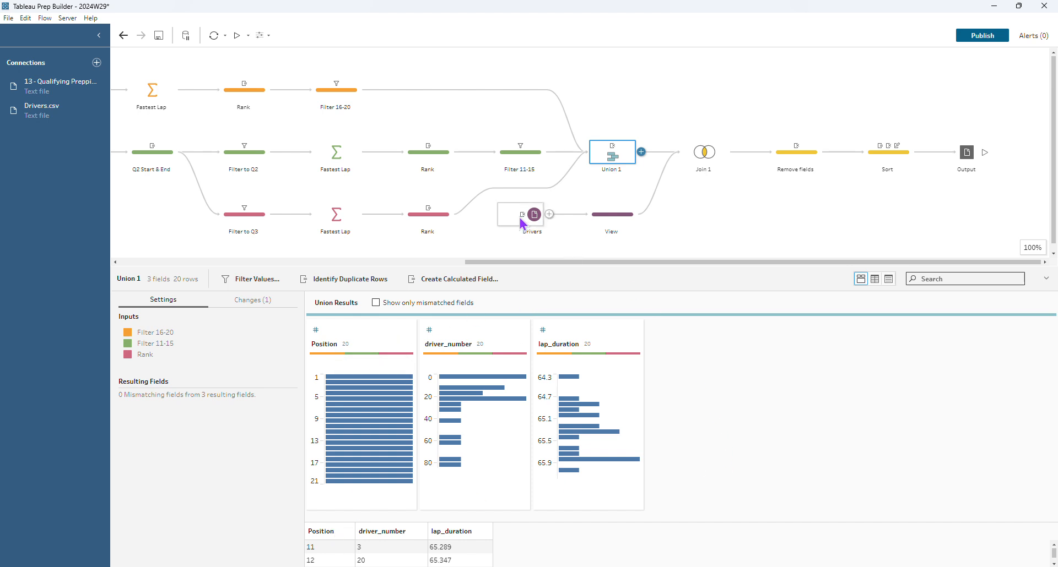
Examine the Drivers input with its View step, and inspect the unmatched View rows excluded from Join 1.
{"action": "left_click", "coordinate": [534, 216]}
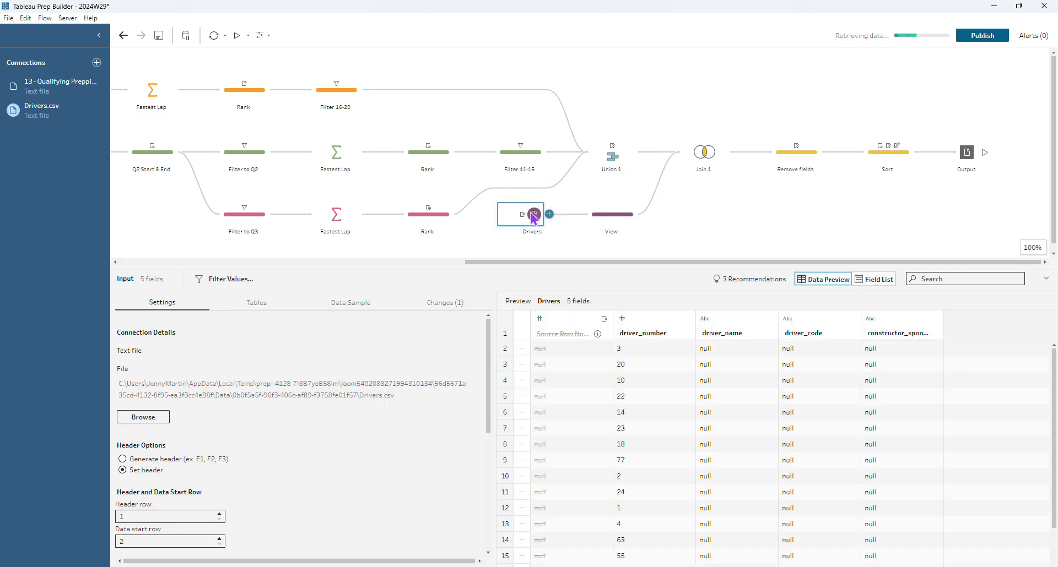
{"action": "left_click", "coordinate": [596, 225]}
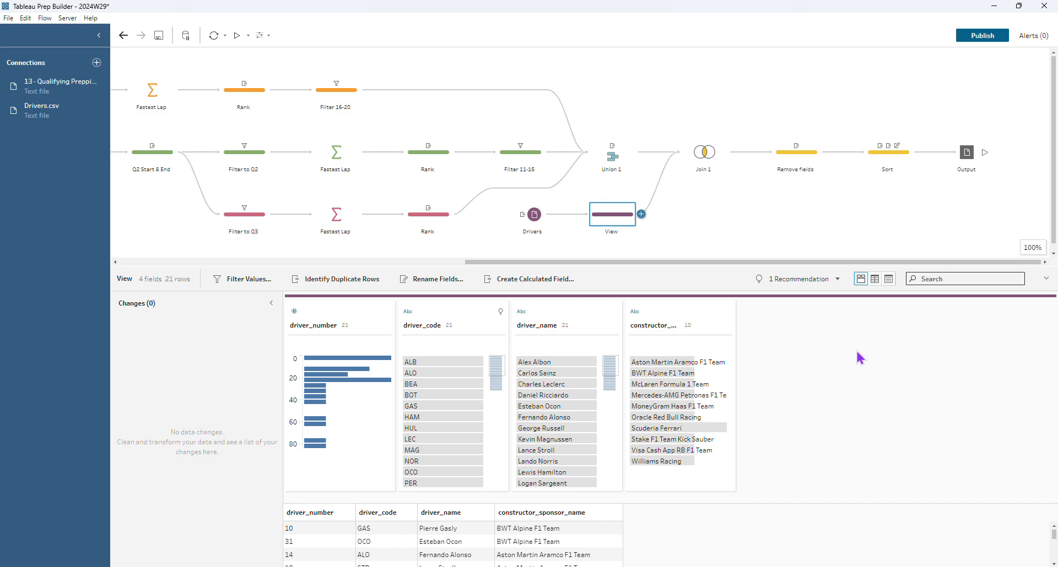
{"action": "left_click", "coordinate": [692, 157]}
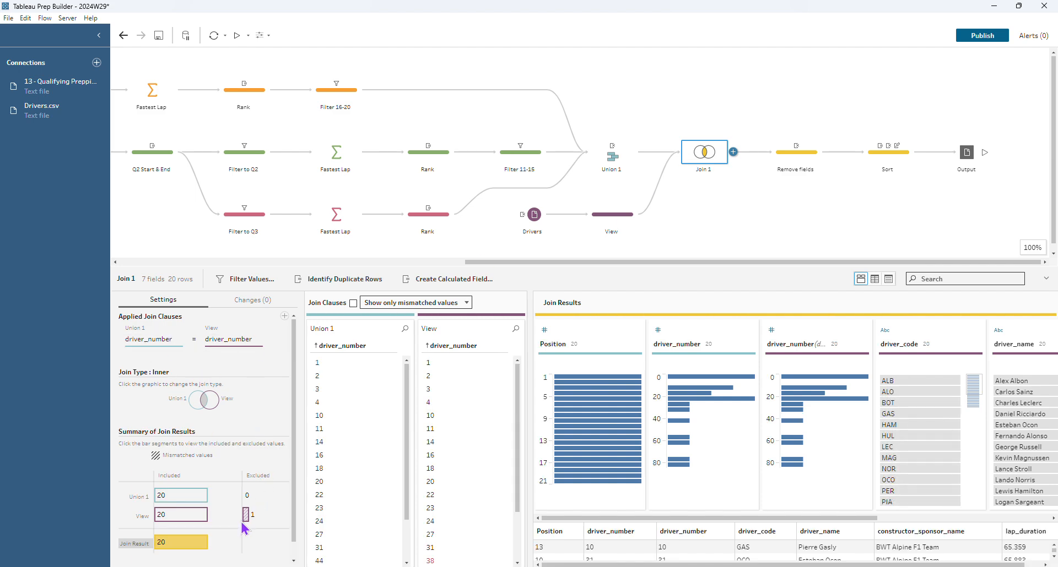
{"action": "mouse_move", "coordinate": [246, 517]}
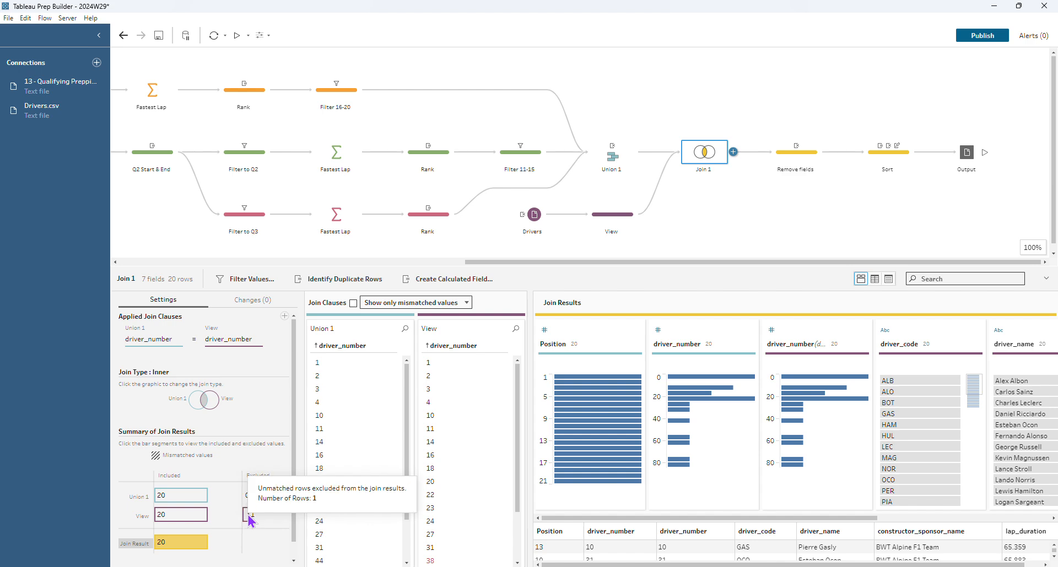
{"action": "left_click", "coordinate": [247, 517]}
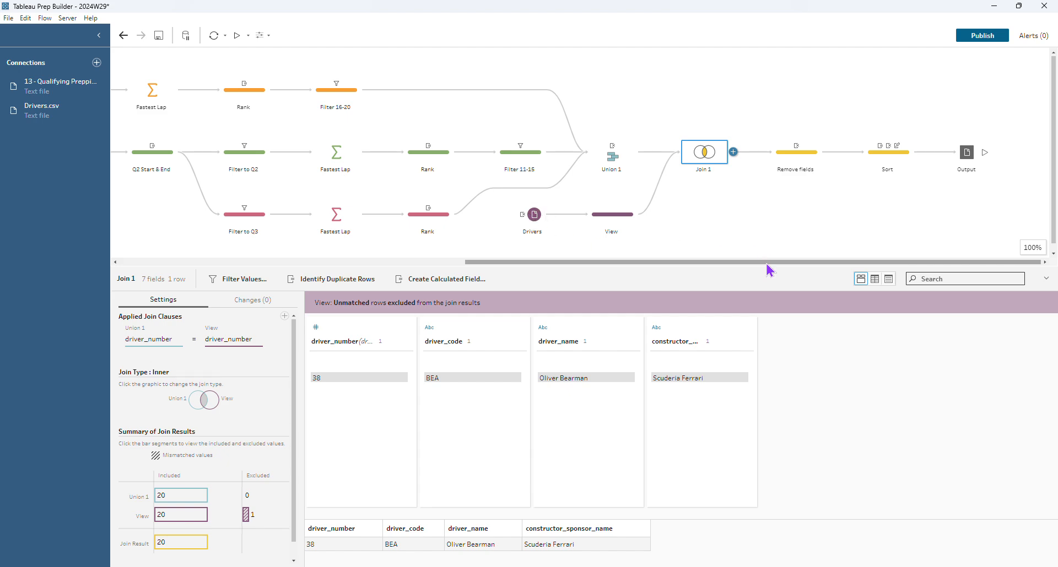
Examine the Remove fields step with its data rows sorted by Position in ascending order.
{"action": "left_click", "coordinate": [782, 159]}
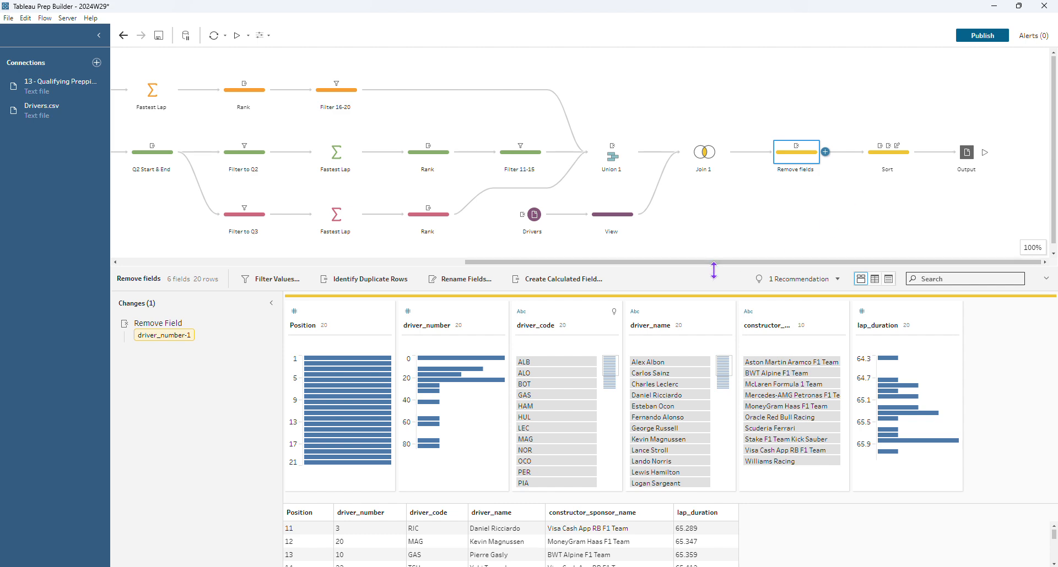
{"action": "left_click_drag", "start_coordinate": [713, 270], "coordinate": [713, 152]}
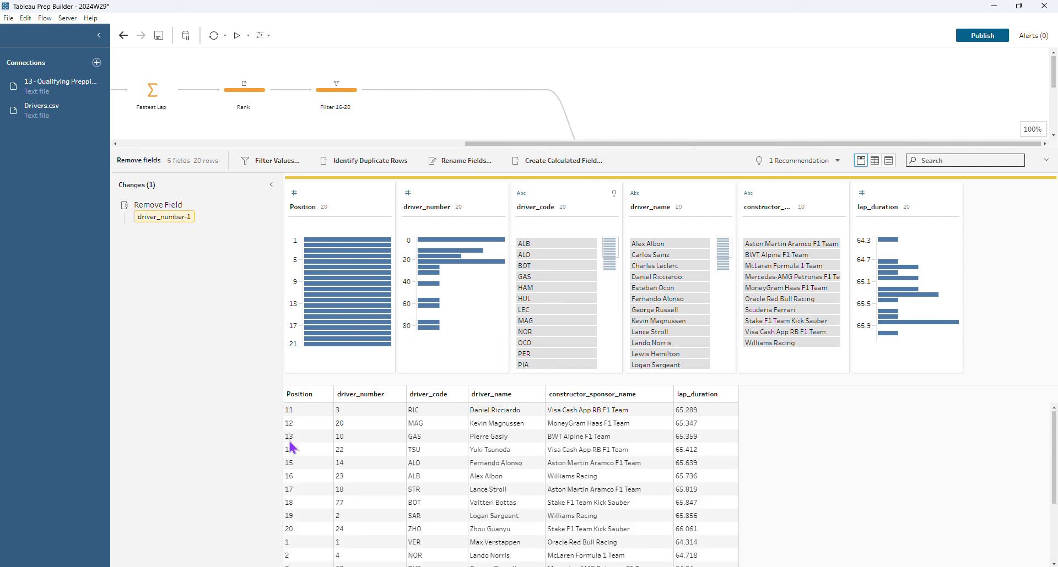
{"action": "left_click", "coordinate": [324, 395]}
{"action": "left_click", "coordinate": [324, 395]}
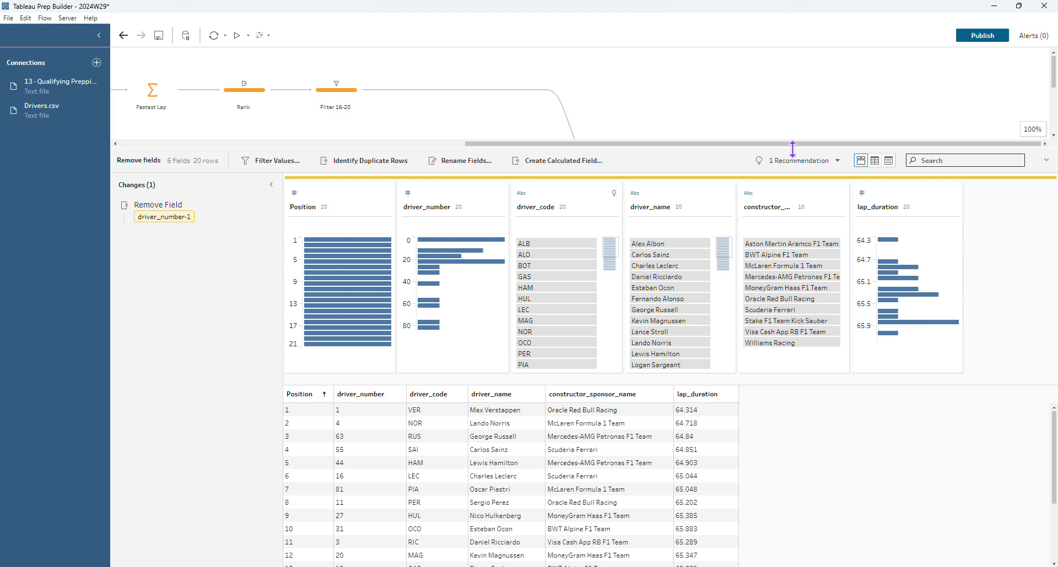
Examine the rank, field removal and rename changes in the Sort step, and the file settings and preview of the Output step.
{"action": "left_click_drag", "start_coordinate": [792, 148], "coordinate": [791, 252]}
{"action": "left_click", "coordinate": [877, 159]}
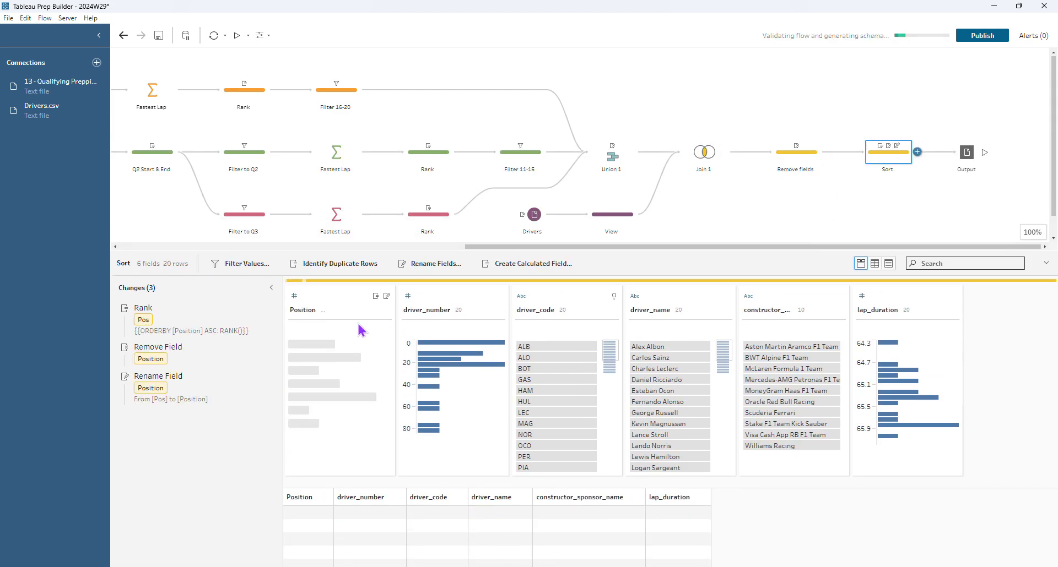
{"action": "left_click", "coordinate": [257, 309]}
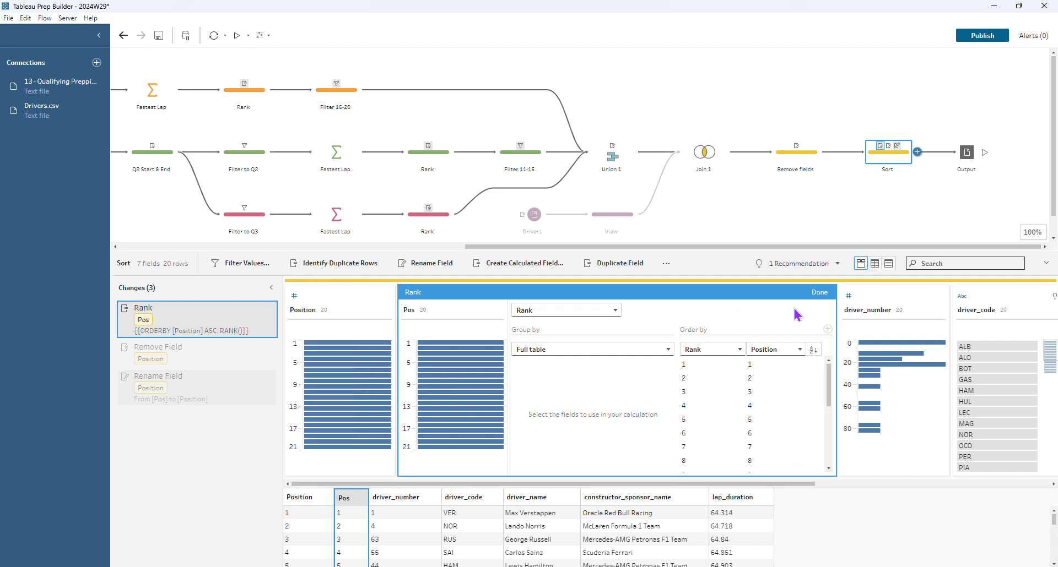
{"action": "left_click", "coordinate": [820, 292]}
{"action": "left_click", "coordinate": [185, 361]}
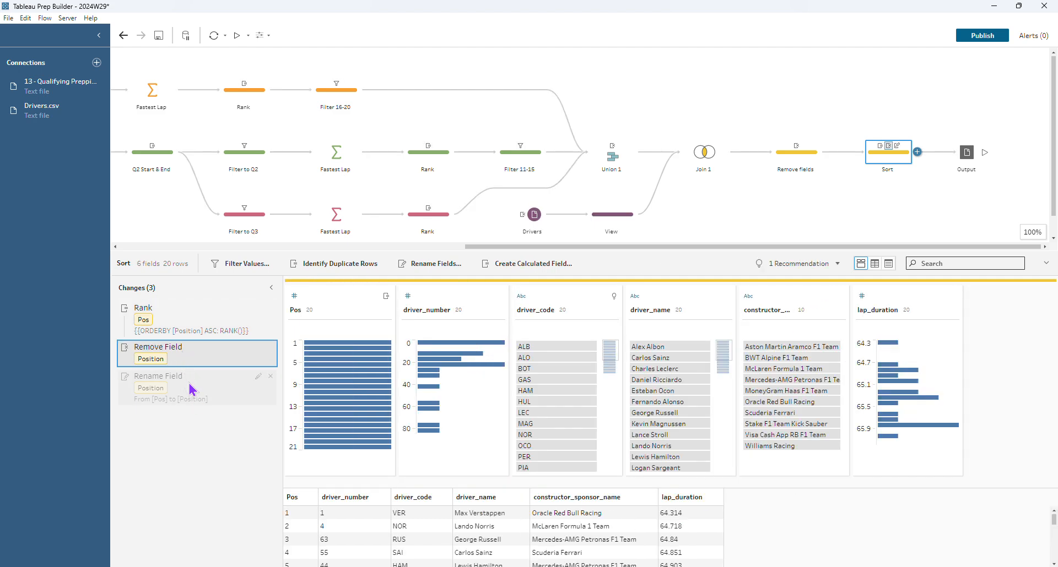
{"action": "left_click", "coordinate": [190, 382]}
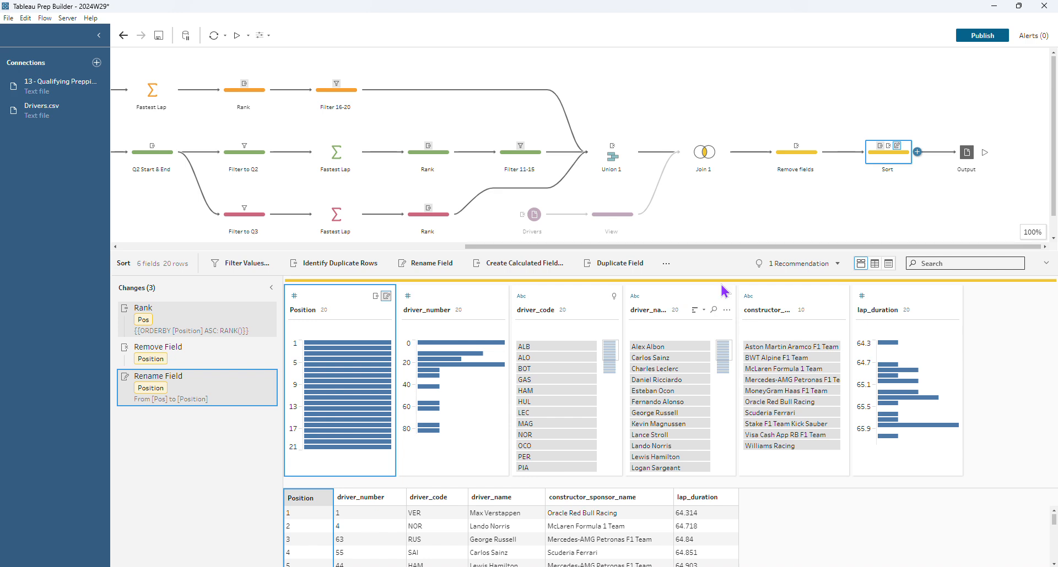
{"action": "left_click", "coordinate": [972, 165]}
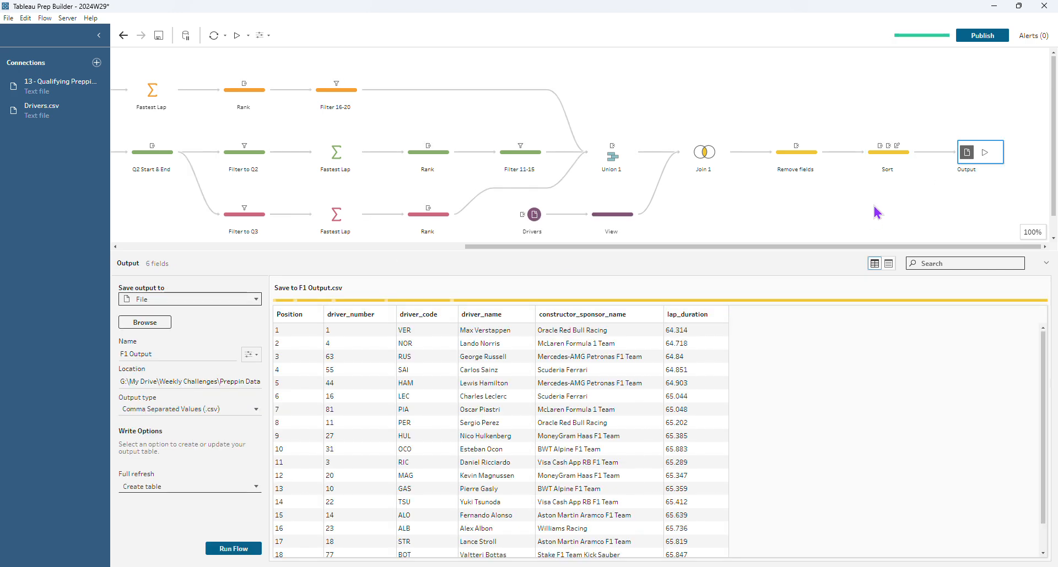
{"action": "left_click", "coordinate": [877, 213]}
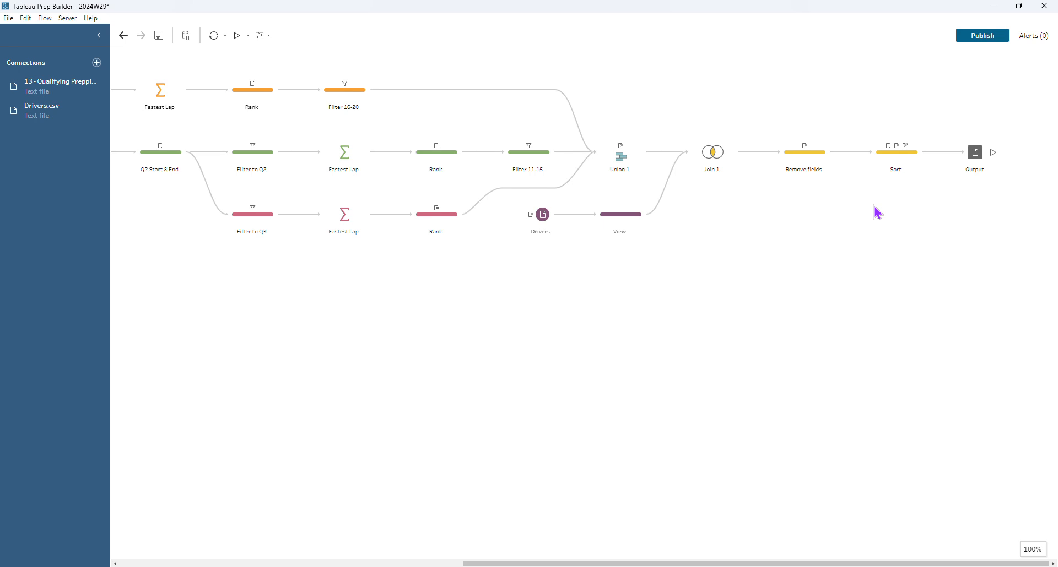